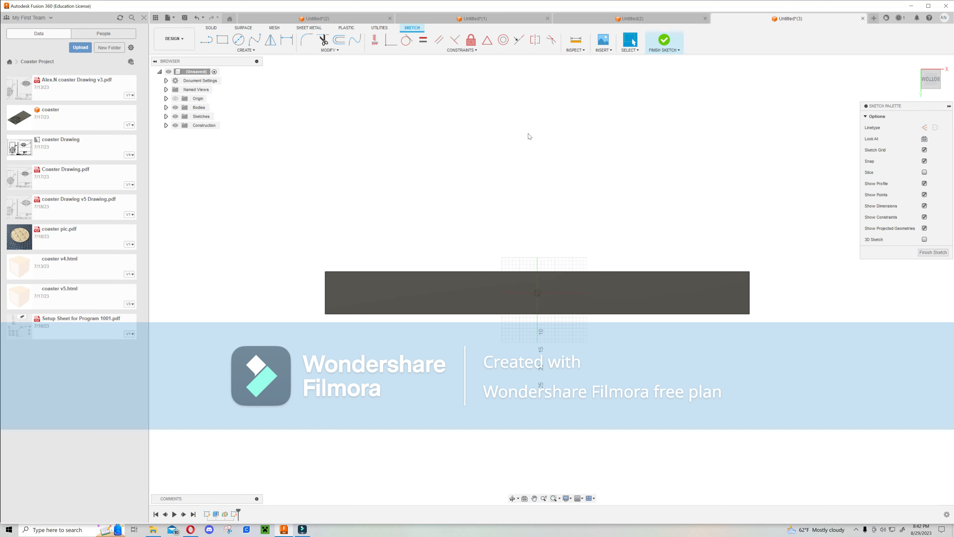
Draw a fit point spline wave that alternates between the bar's top and bottom edges, extending past its left end.
left_click(251, 41)
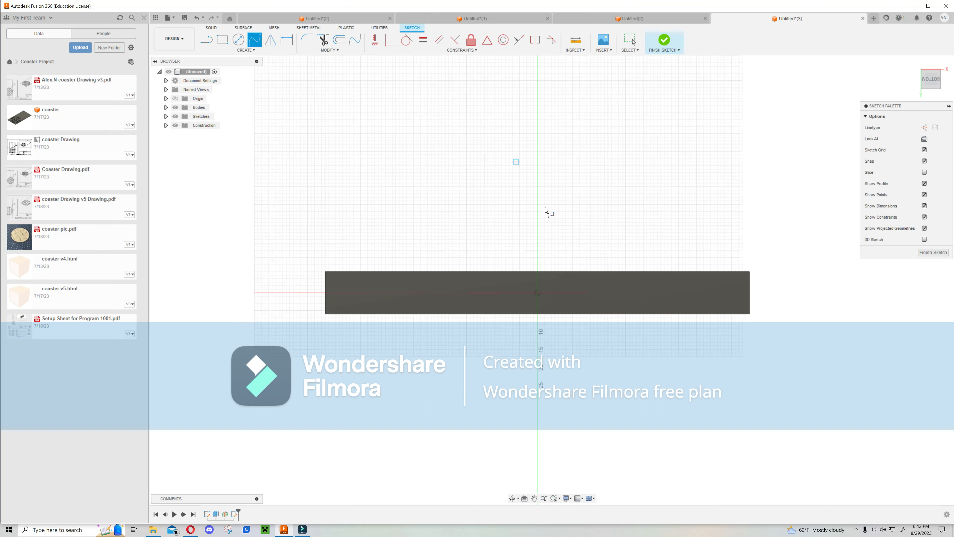
scroll(538, 292, "up", 4)
scroll(537, 288, "down", 2)
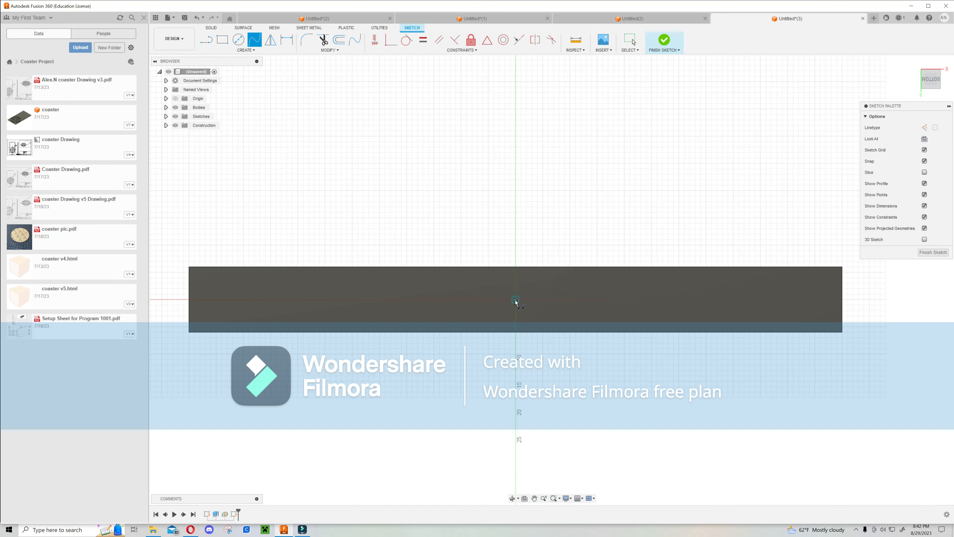
left_click(491, 299)
left_click(472, 266)
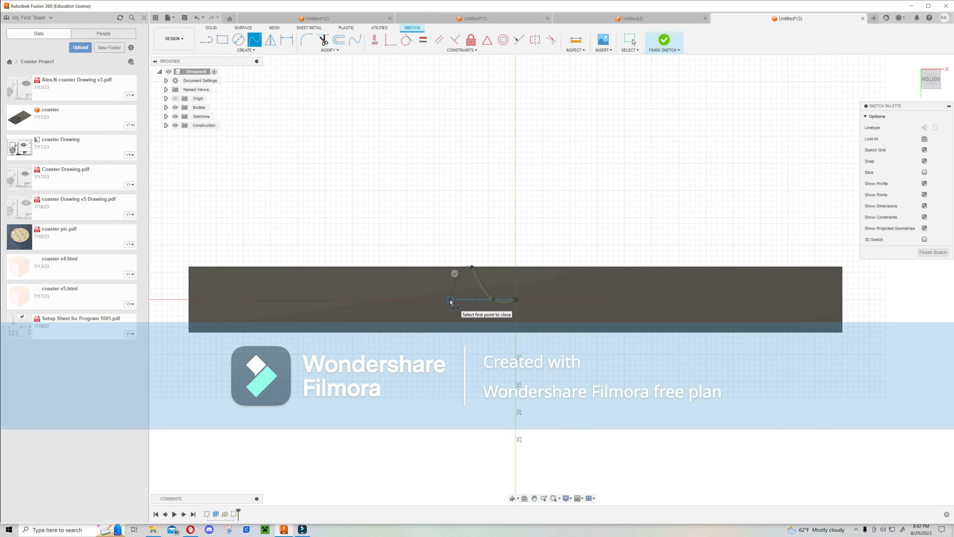
left_click(449, 300)
left_click(423, 268)
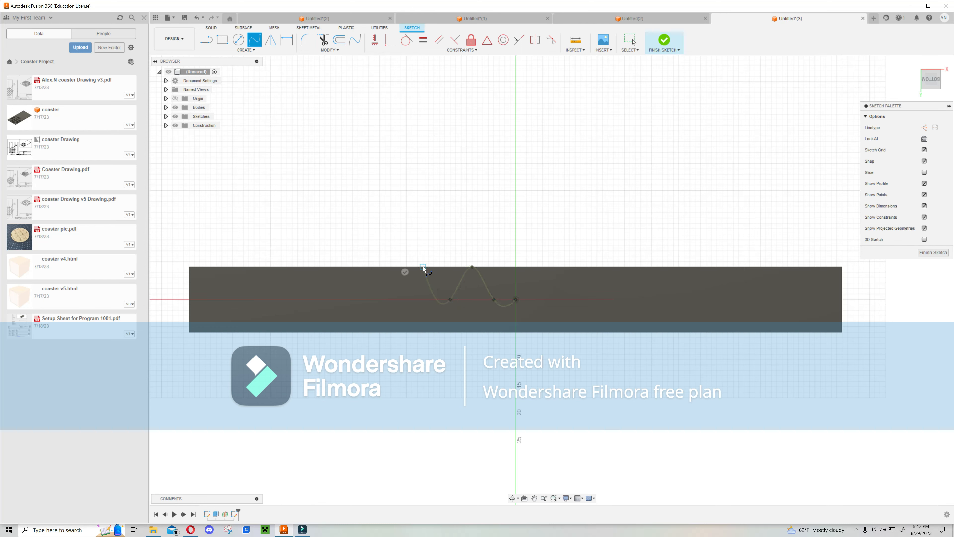
left_click(397, 300)
left_click(335, 299)
left_click(305, 266)
left_click(276, 299)
left_click(249, 266)
left_click(223, 300)
left_click(194, 267)
middle_click_drag(171, 297, 230, 277)
left_click(207, 281)
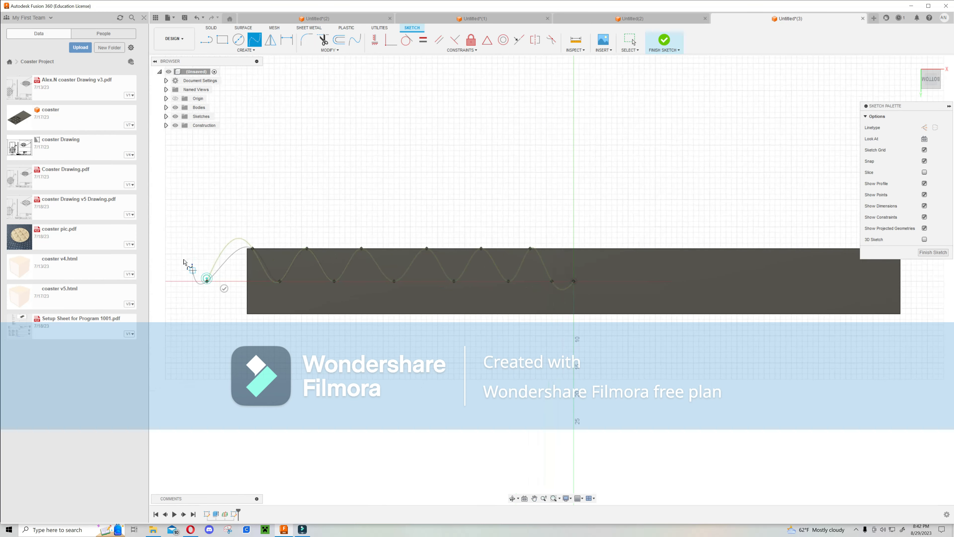
left_click(171, 249)
left_click(171, 248)
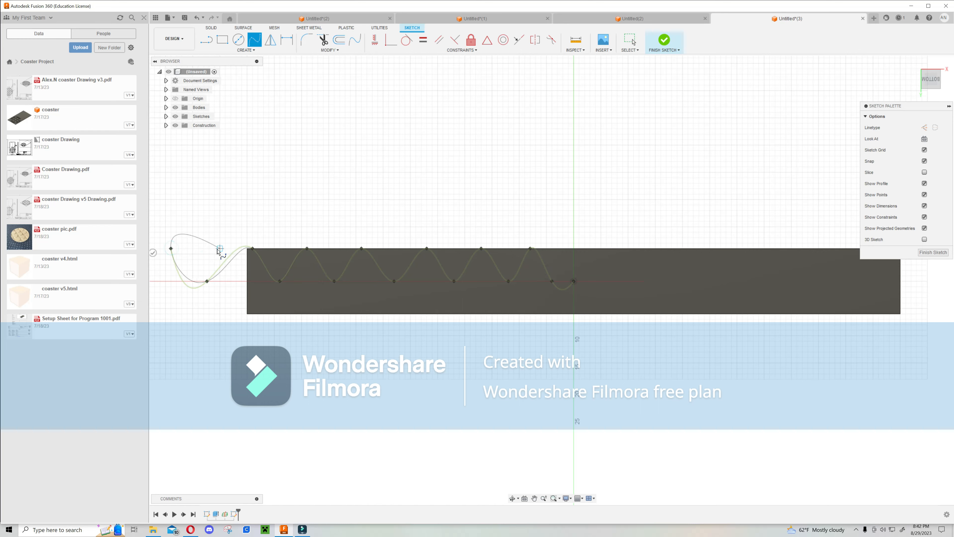
left_click(154, 252)
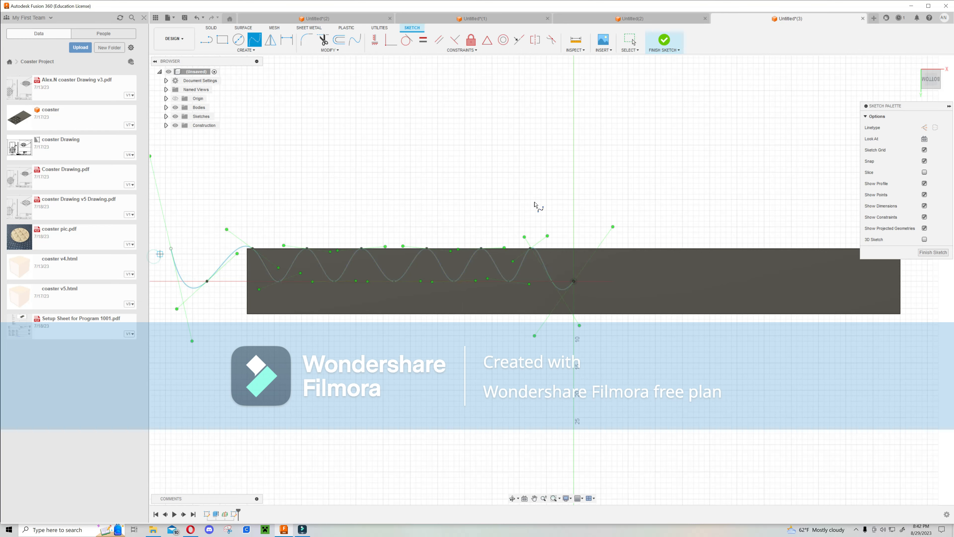
Set the spline's tangent at its right end point to horizontal.
mouse_move(594, 192)
middle_mouse_down()
mouse_move(580, 188)
mouse_move(640, 207)
middle_mouse_up()
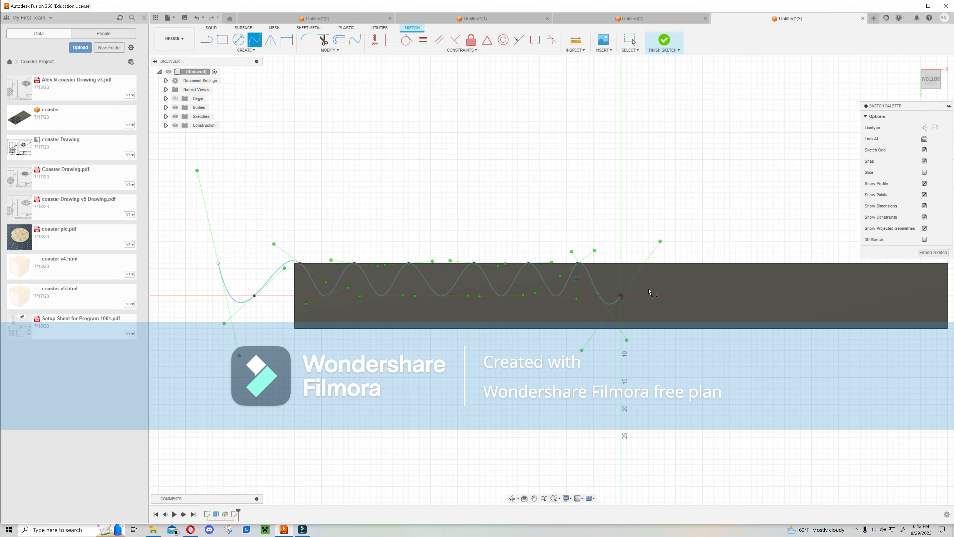
middle_click_drag(602, 286, 521, 309)
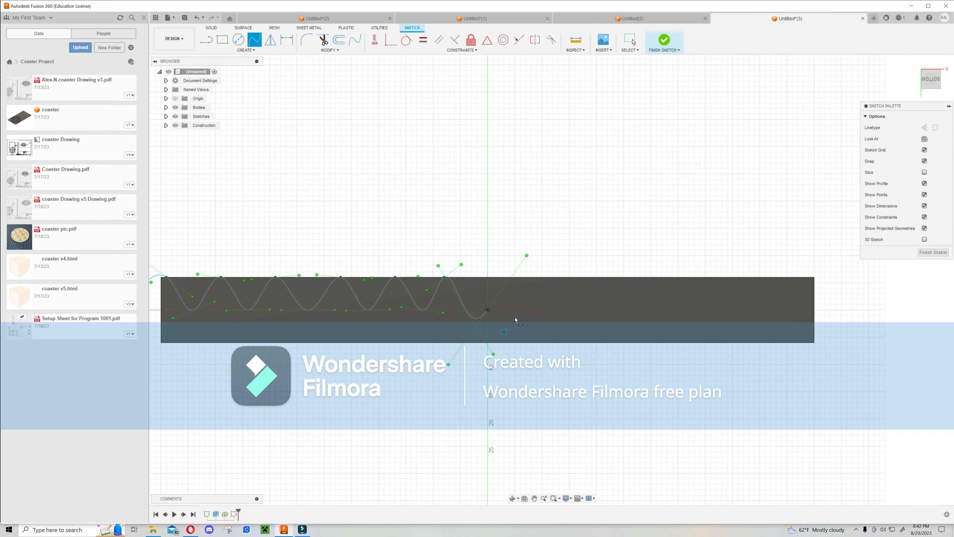
scroll(434, 300, "up", 10)
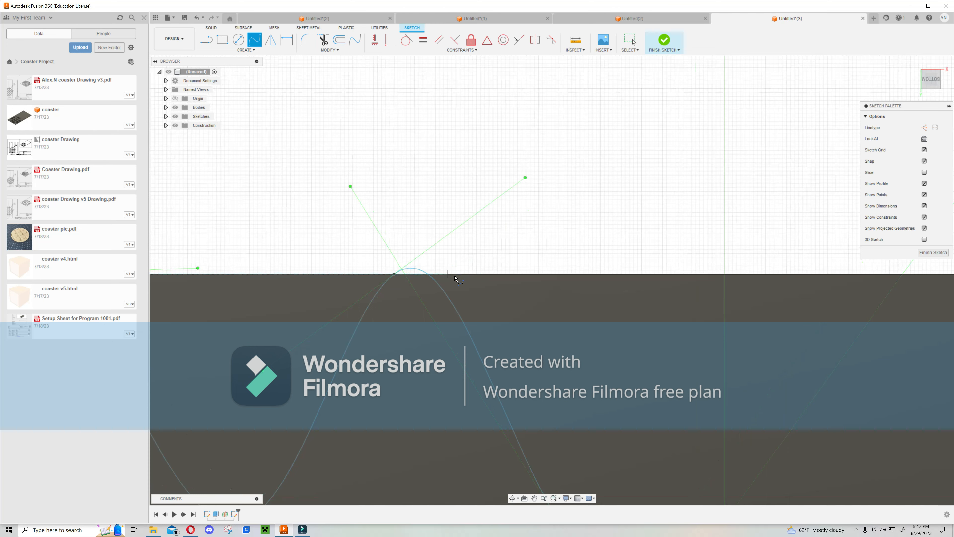
scroll(548, 281, "down", 5)
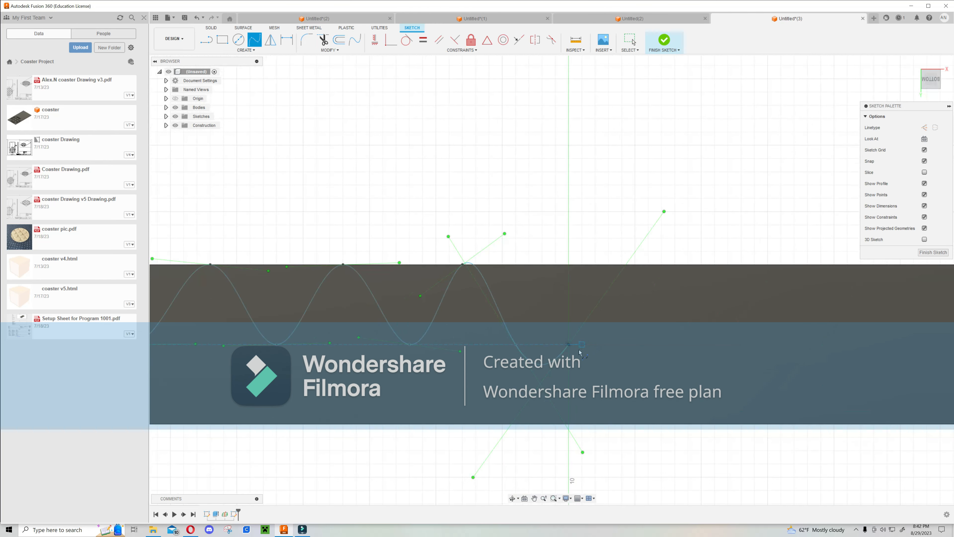
key("Escape")
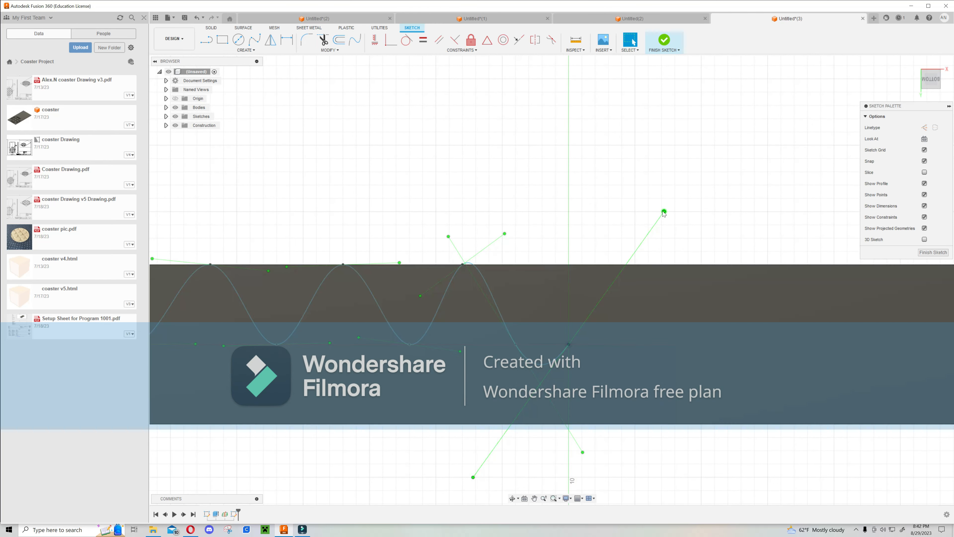
left_click(569, 343)
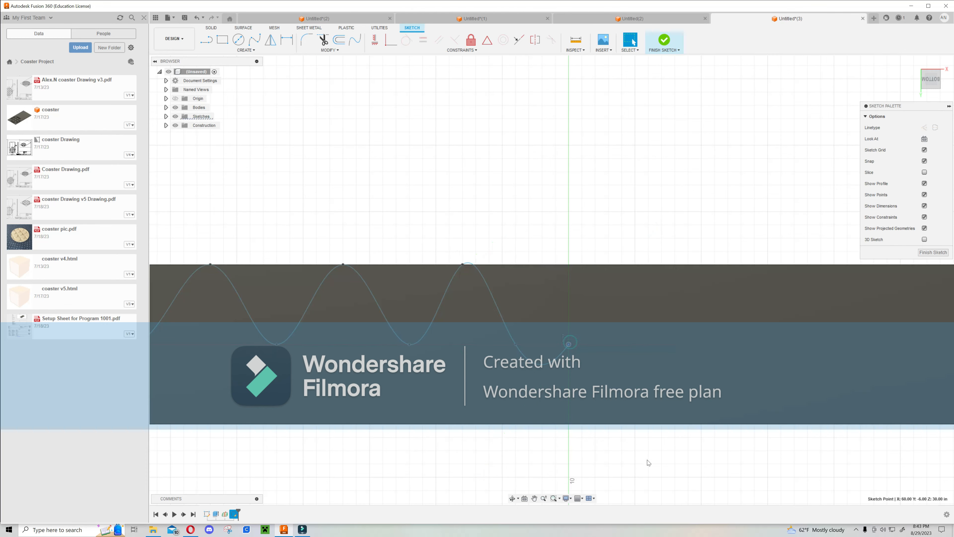
left_click(516, 343)
left_click(568, 344)
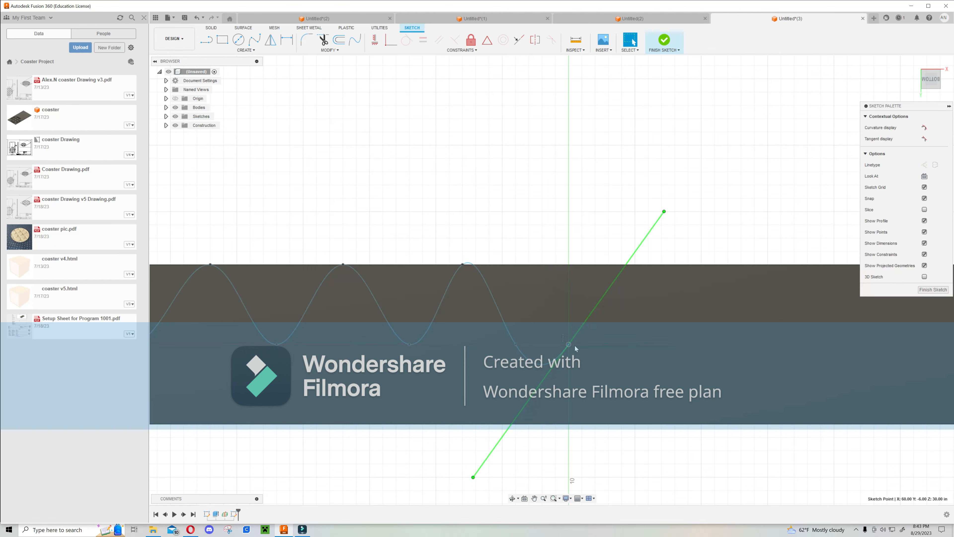
left_click_drag(665, 212, 653, 346)
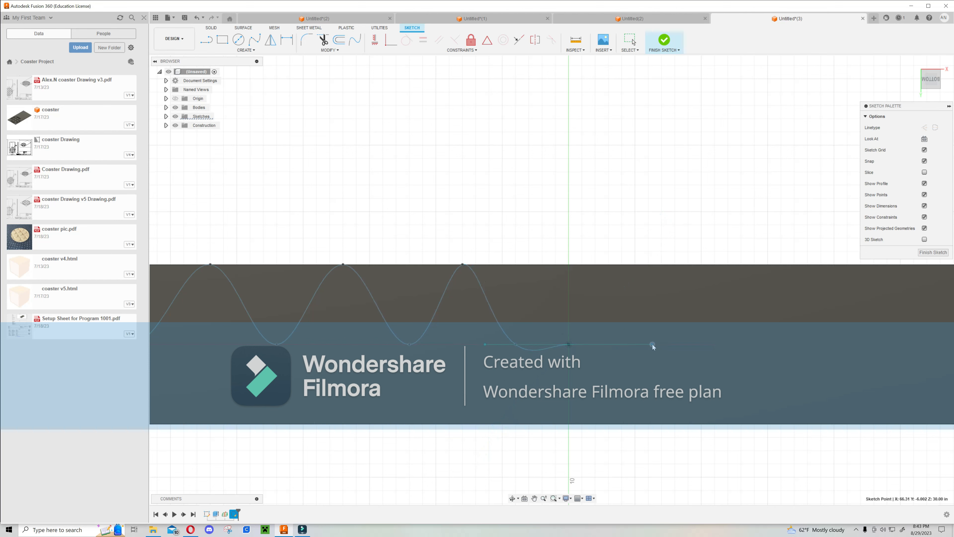
Level the spline's tangent handles at the three rightmost wave peaks so they run horizontal.
scroll(601, 321, "down", 4)
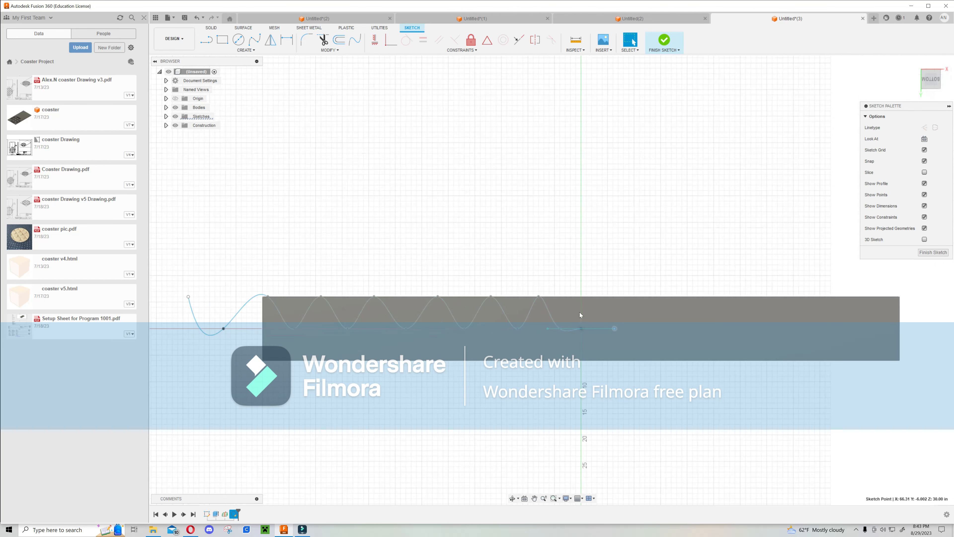
scroll(534, 312, "down", 2)
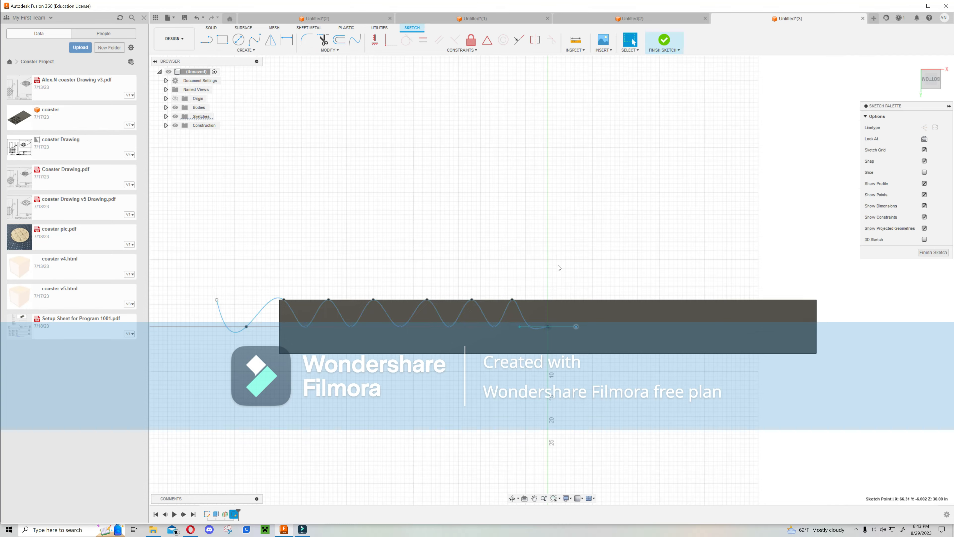
scroll(558, 265, "up", 5)
mouse_move(546, 295)
middle_mouse_down()
mouse_move(564, 238)
mouse_move(610, 247)
middle_mouse_up()
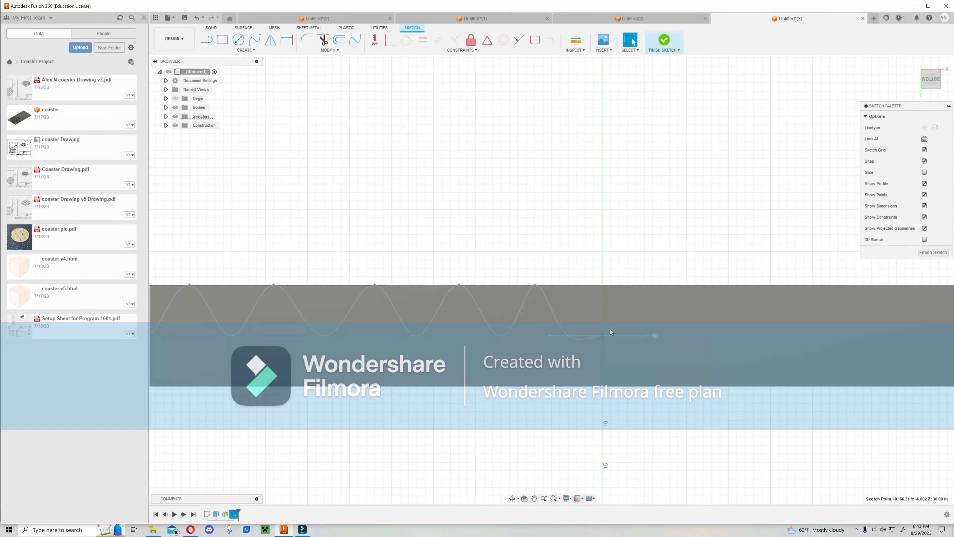
scroll(575, 264, "up", 2)
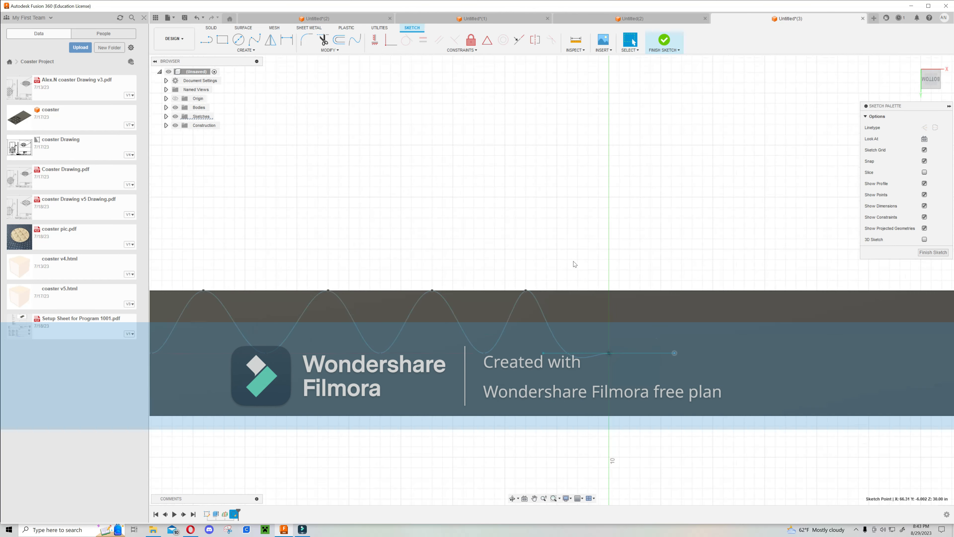
left_click(526, 291)
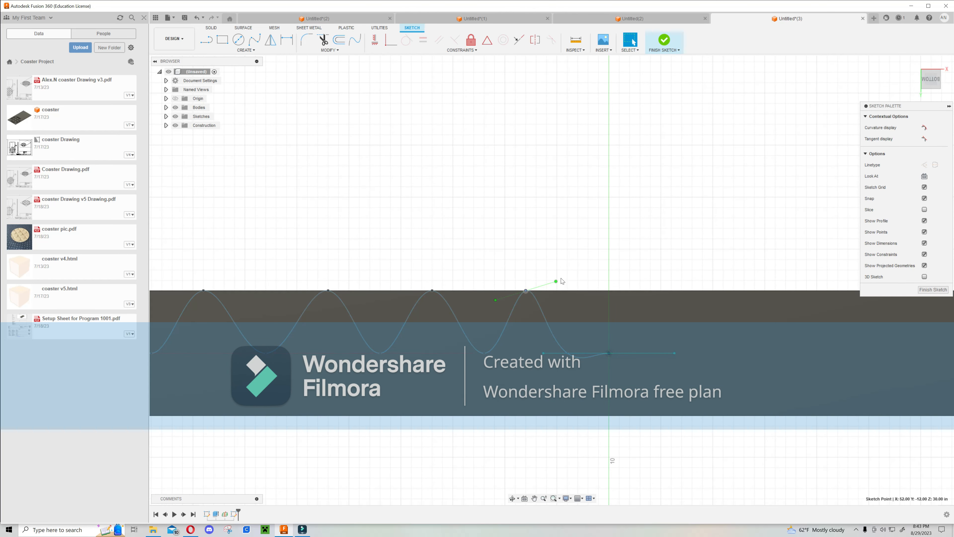
mouse_move(556, 282)
left_mouse_down()
mouse_move(554, 272)
mouse_move(571, 281)
mouse_move(566, 294)
left_mouse_up()
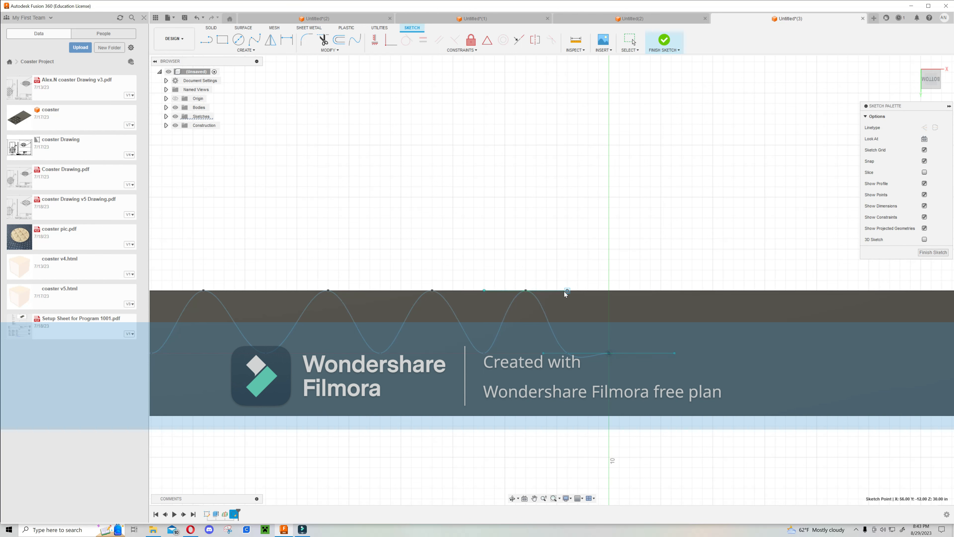
left_click(433, 289)
mouse_move(386, 289)
left_mouse_down()
mouse_move(394, 266)
mouse_move(382, 291)
left_mouse_up()
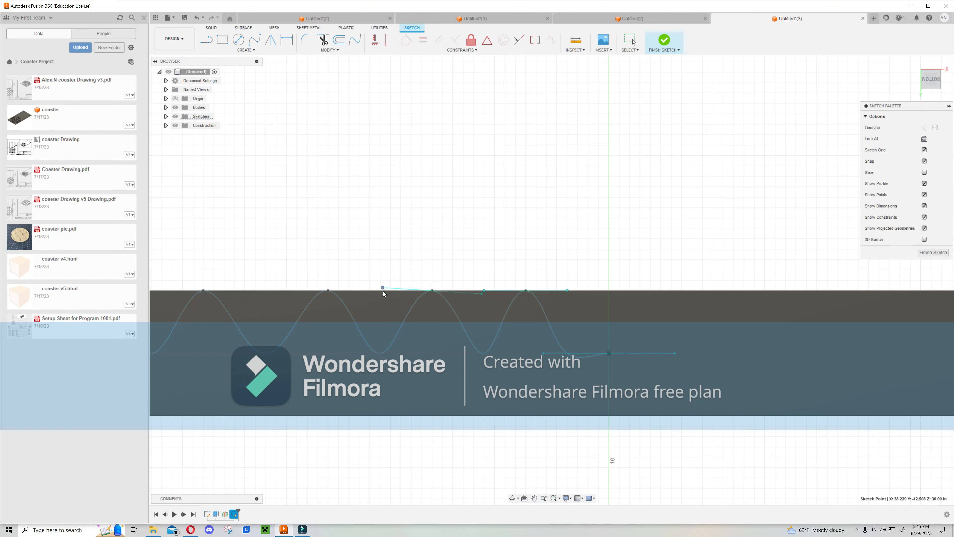
left_click(327, 290)
left_click_drag(377, 297, 369, 289)
Level the tangent handles at the remaining wave peaks toward the left so they run horizontal.
middle_click_drag(339, 251, 583, 255)
left_click(392, 296)
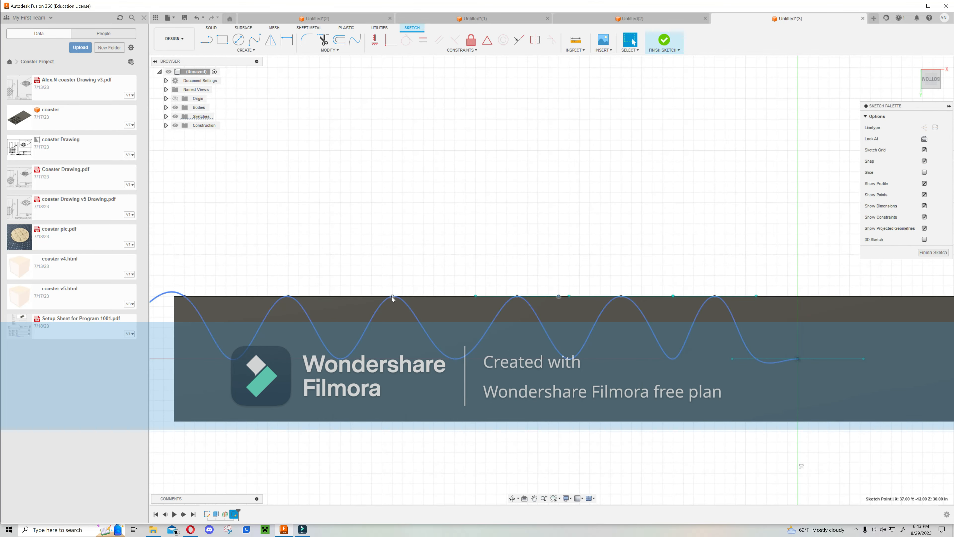
mouse_move(437, 292)
left_mouse_down()
mouse_move(437, 270)
mouse_move(444, 296)
left_mouse_up()
middle_click_drag(404, 272, 497, 282)
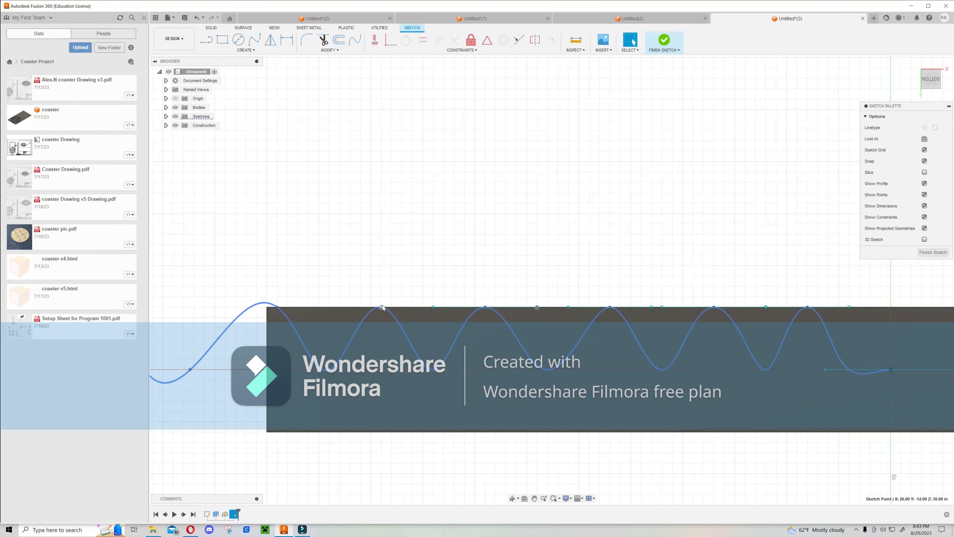
left_click(383, 308)
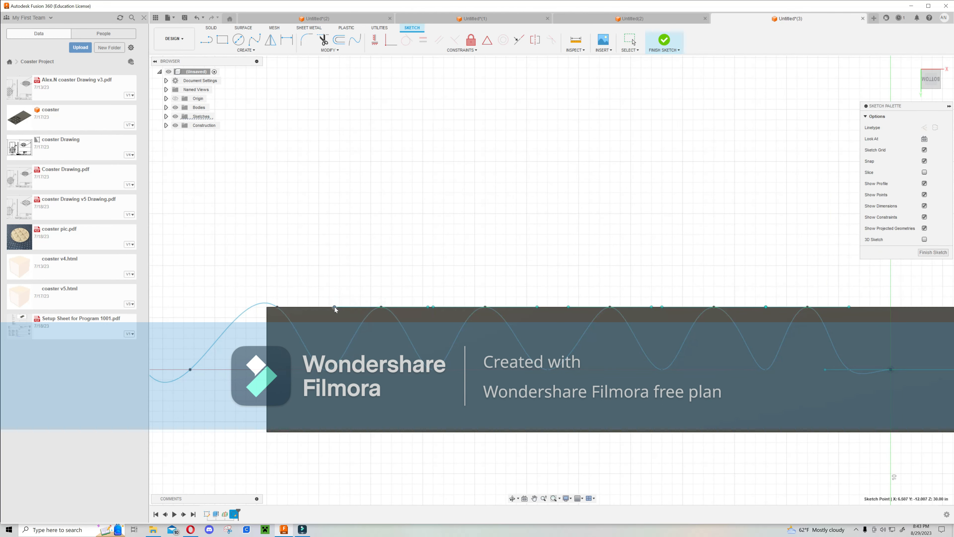
middle_click_drag(331, 290, 366, 288)
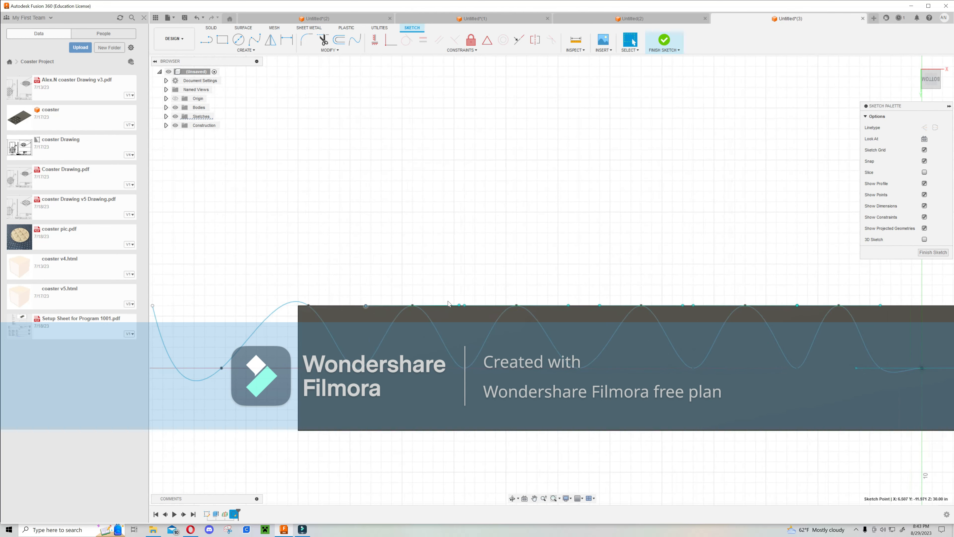
mouse_move(459, 304)
left_mouse_down()
mouse_move(454, 286)
mouse_move(447, 306)
left_mouse_up()
middle_click_drag(444, 279, 570, 281)
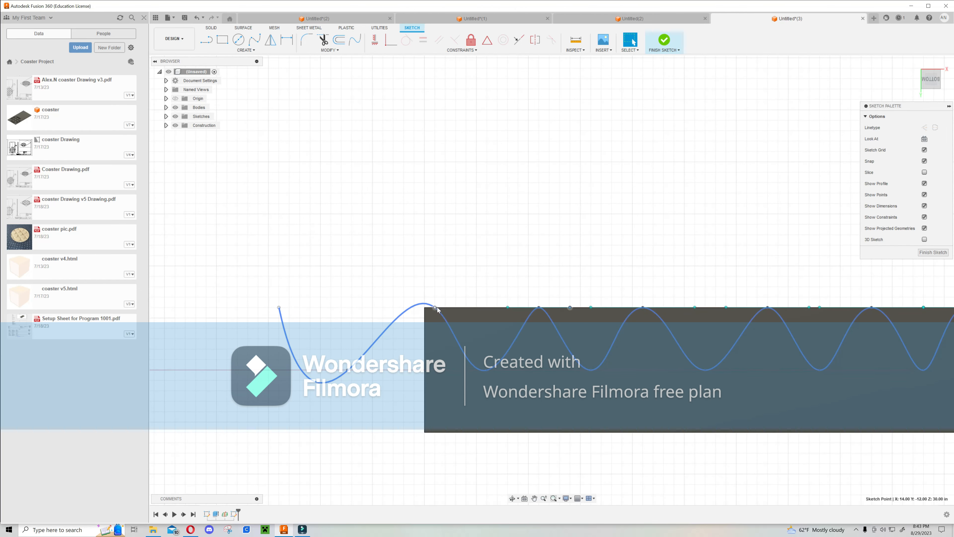
left_click(436, 307)
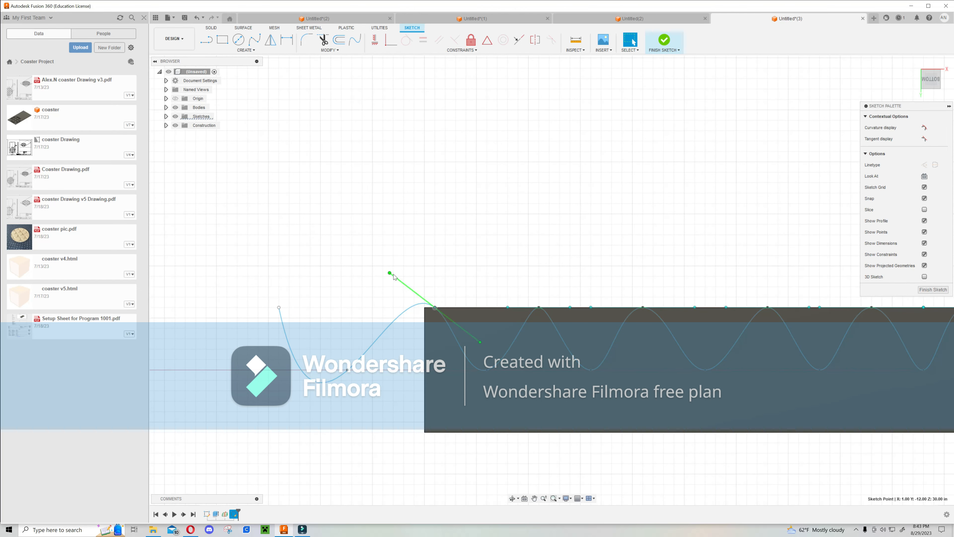
left_click_drag(390, 273, 383, 308)
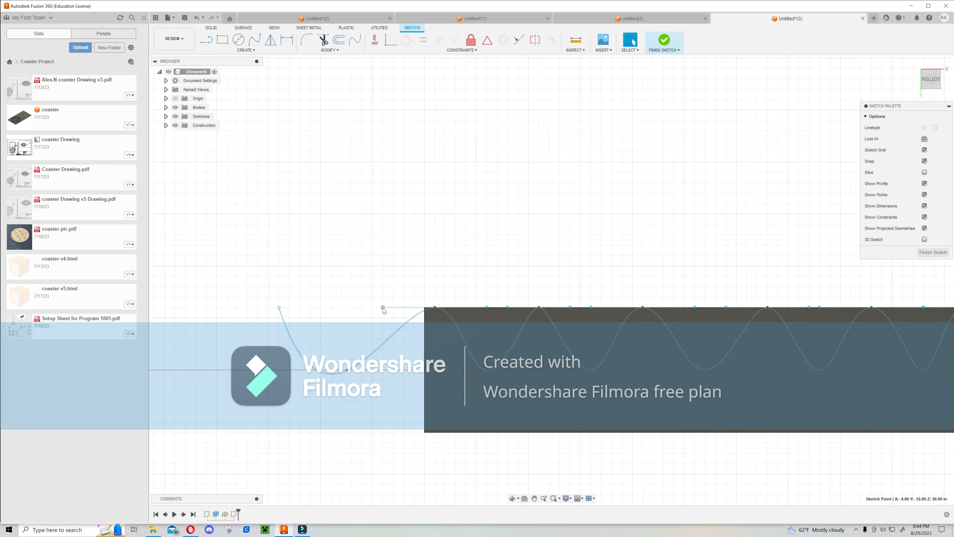
Make the spline's tangent at its left end point vertical.
left_click(279, 307)
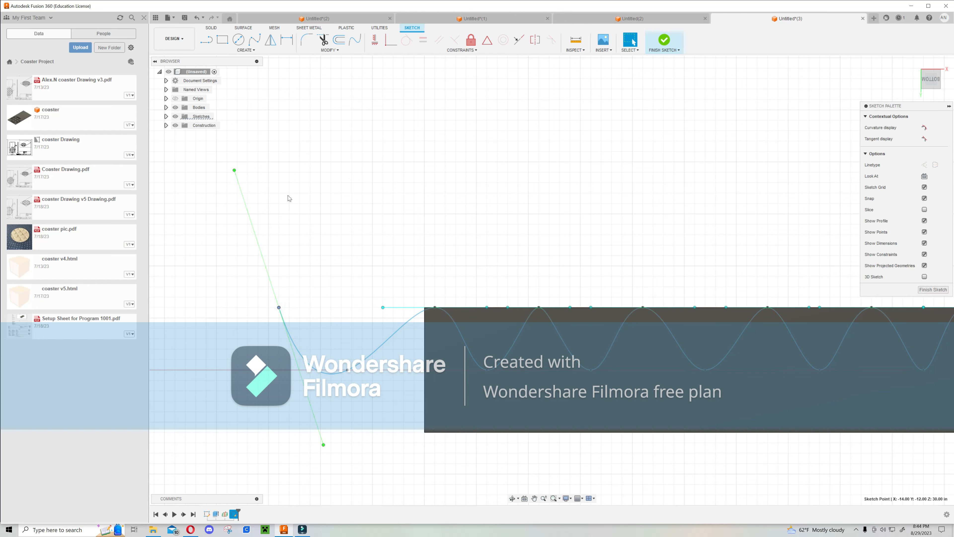
mouse_move(234, 170)
left_mouse_down()
mouse_move(187, 246)
mouse_move(249, 204)
mouse_move(278, 215)
left_mouse_up()
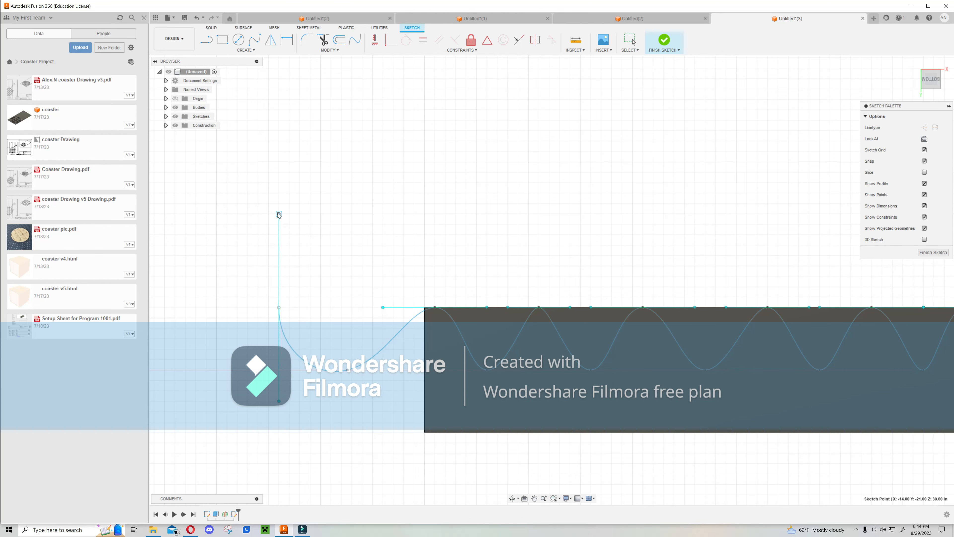
key("Escape")
Draw a horizontal line from the spline's left end to the vertical axis along the bar's top edge.
scroll(414, 241, "down", 5)
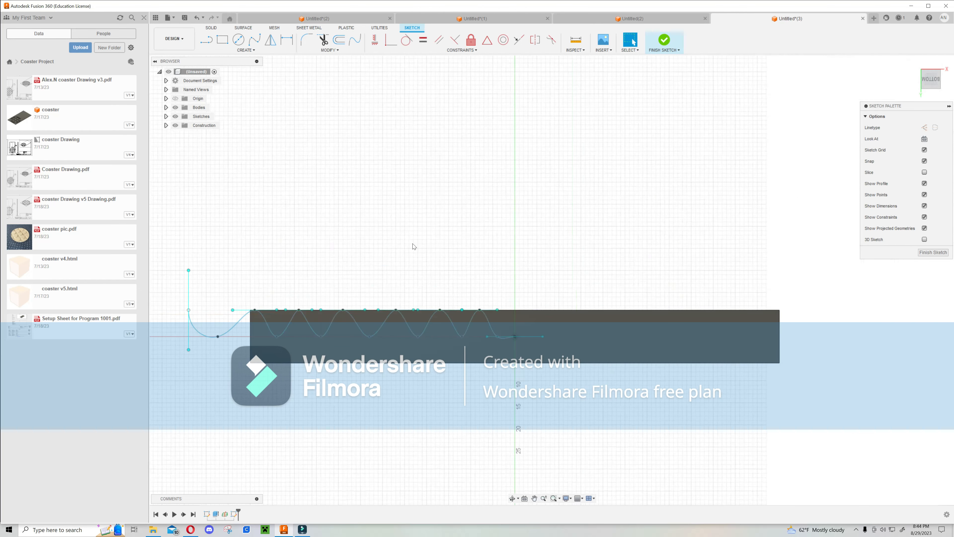
left_click(207, 40)
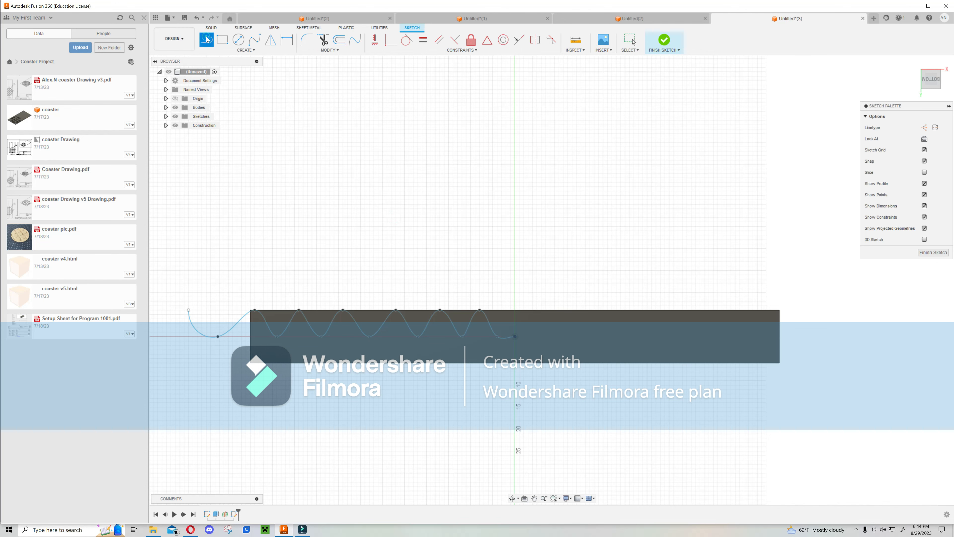
left_click(188, 310)
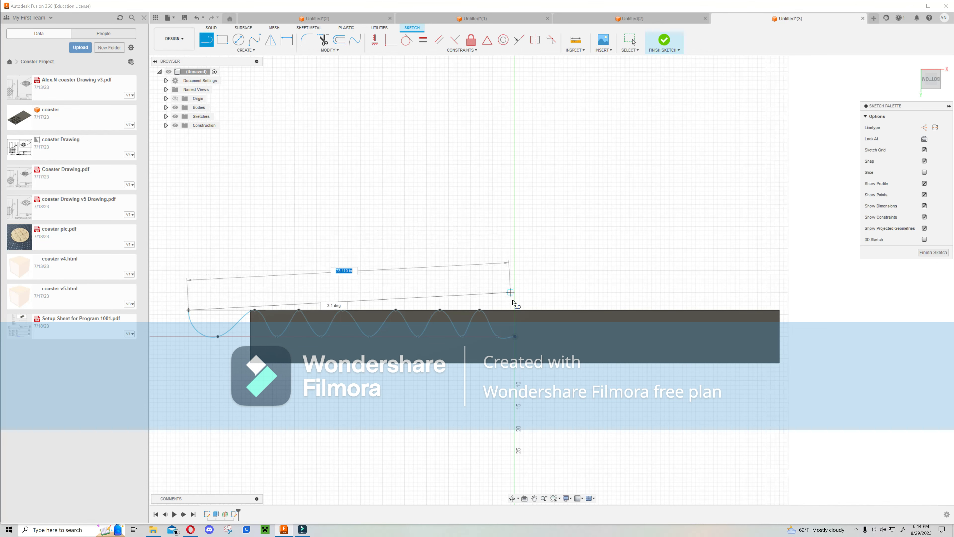
left_click(515, 310)
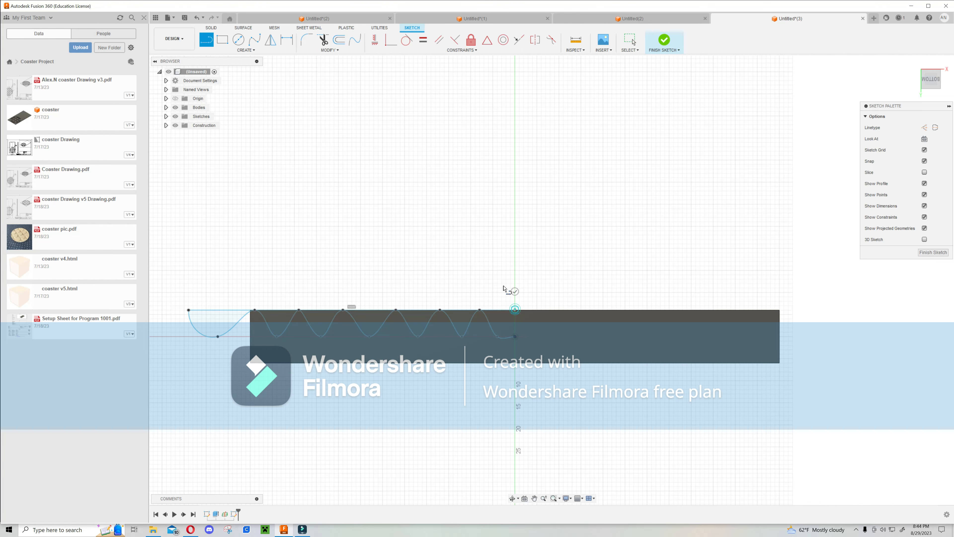
left_click(513, 291)
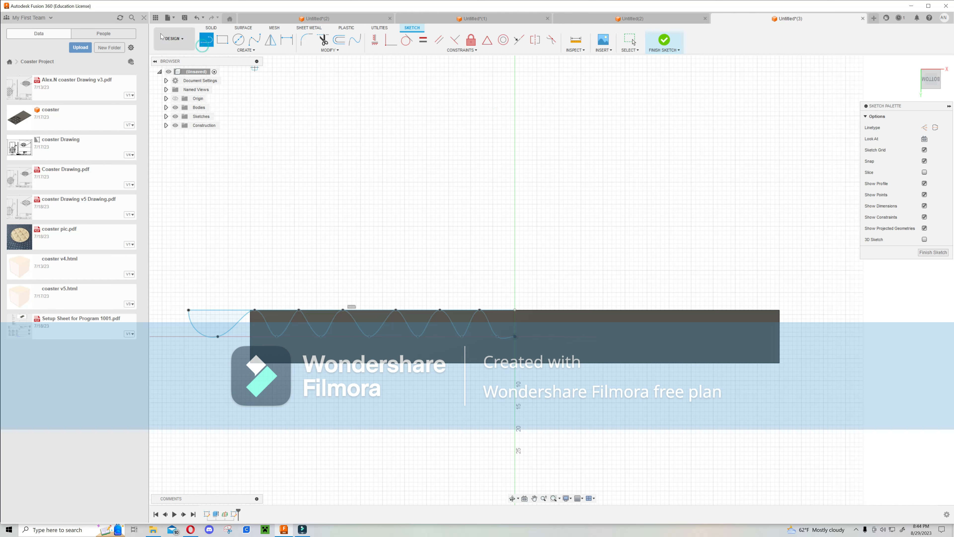
Draw a vertical line from the spline's right end upward along the vertical axis.
left_click(515, 336)
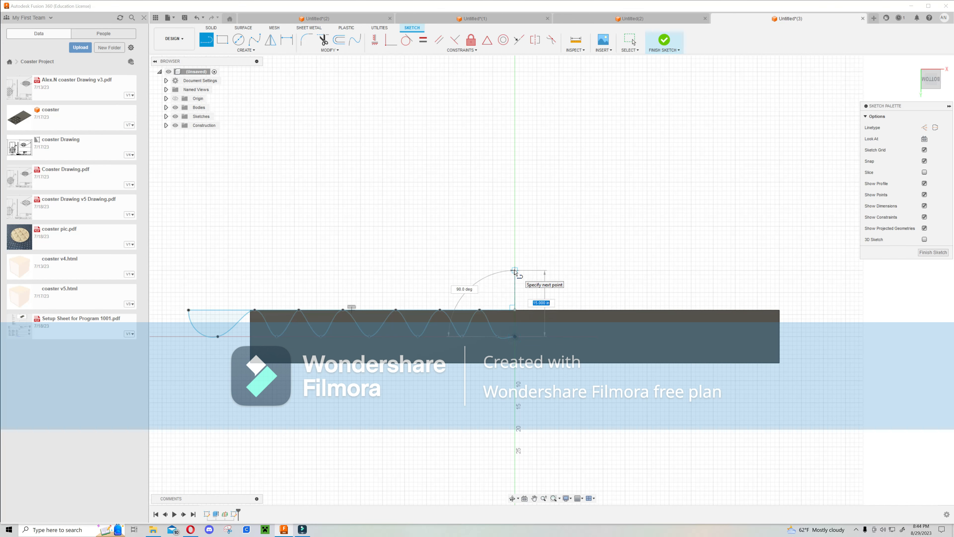
left_click(515, 271)
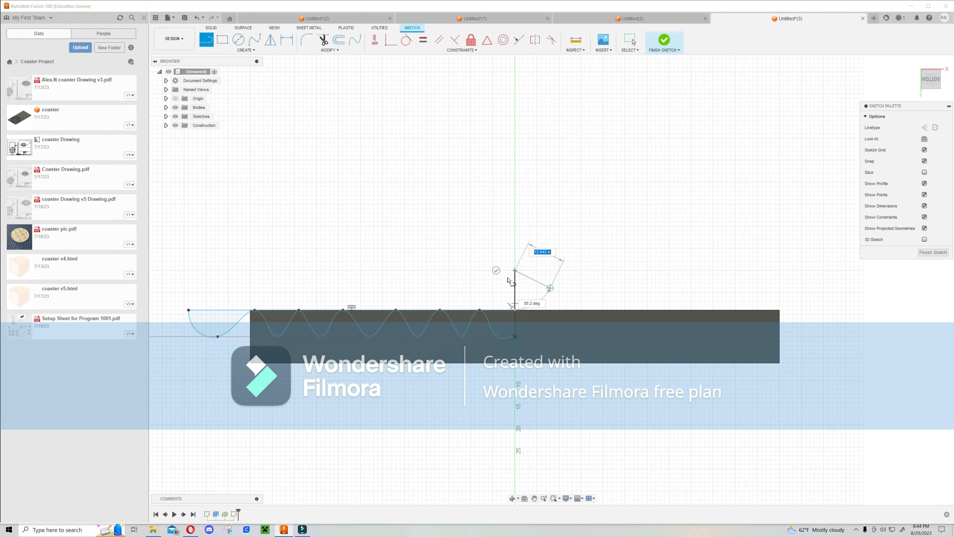
key("Escape")
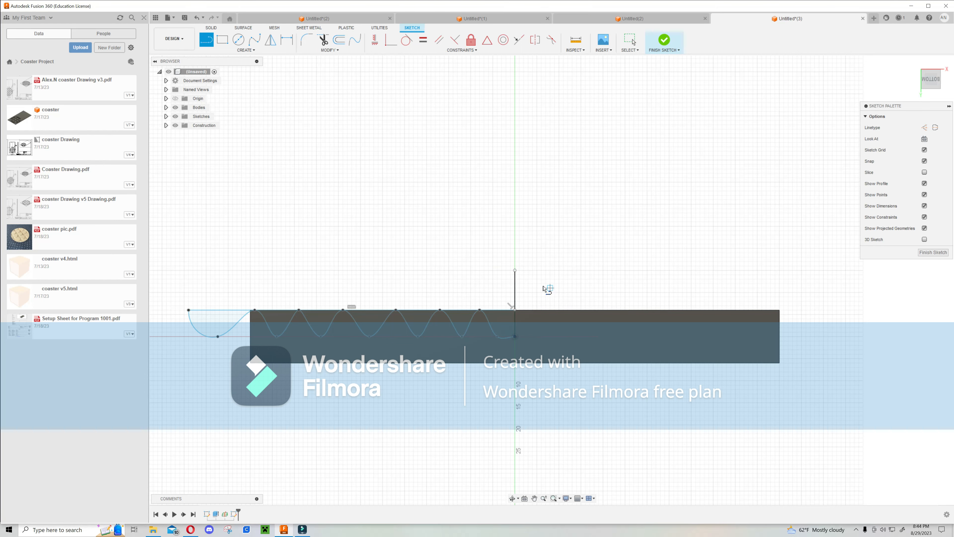
Finish the sketch.
mouse_move(436, 270)
middle_mouse_down()
mouse_move(584, 281)
mouse_move(563, 301)
mouse_move(519, 307)
middle_mouse_up()
scroll(604, 284, "up", 2)
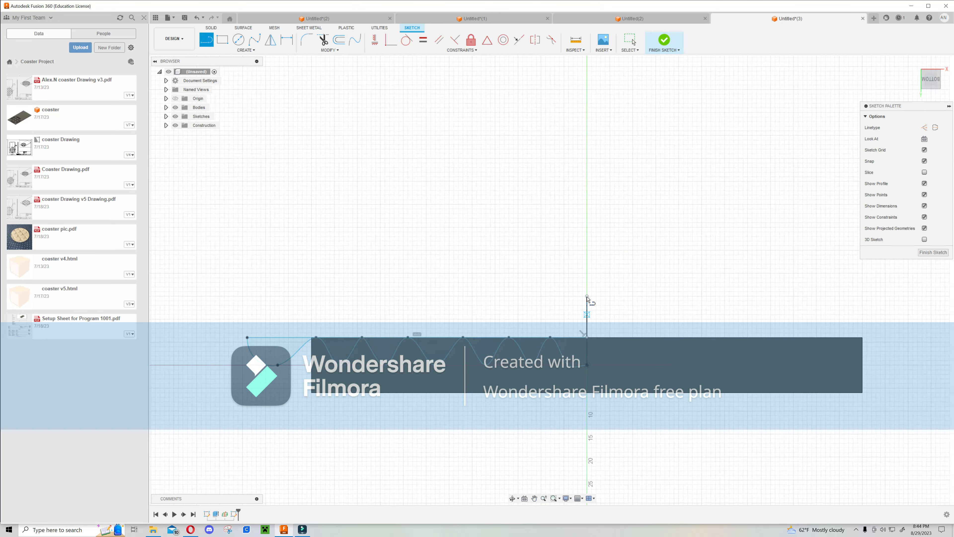
key("Escape")
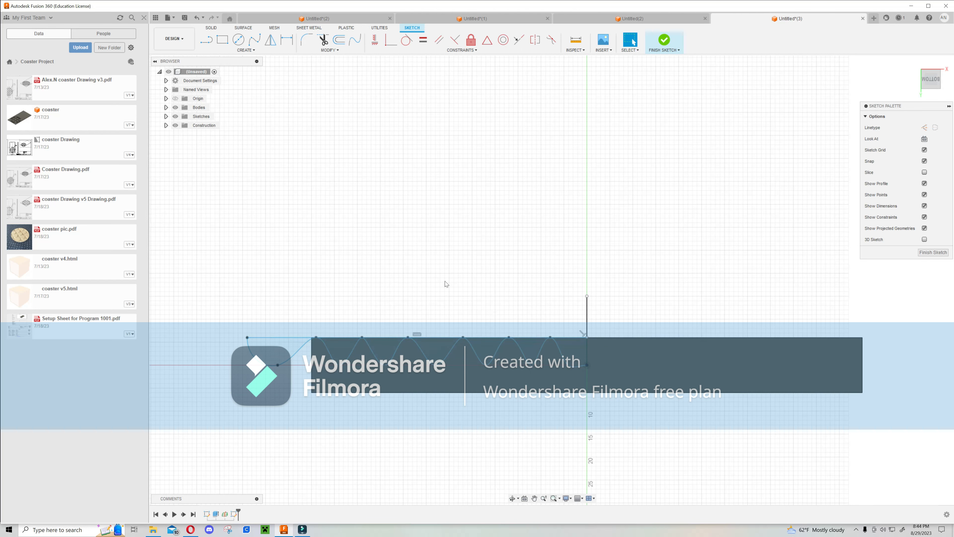
left_click(588, 315)
left_click(667, 43)
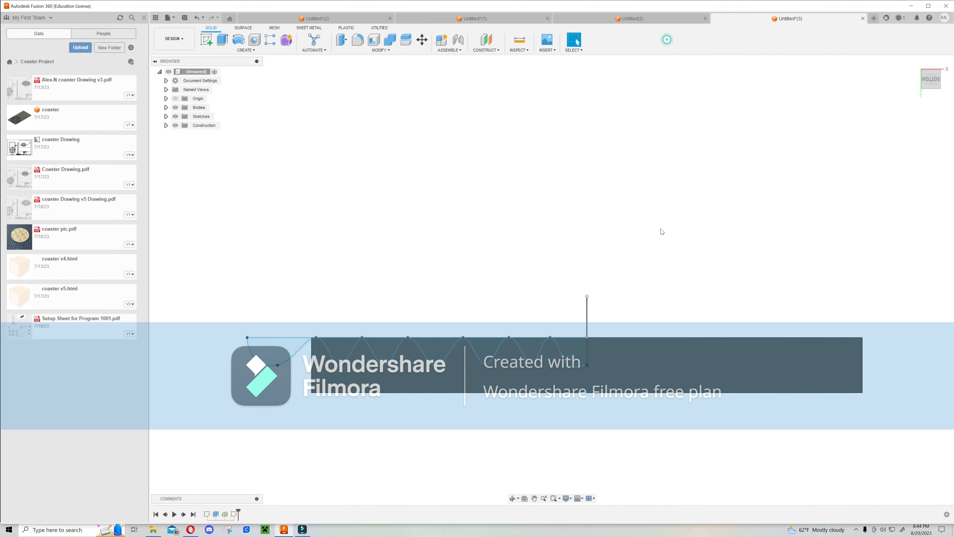
Revolve the seven profiles between the spline and the top line around the vertical line.
middle_click_drag(630, 263, 573, 401, "shift")
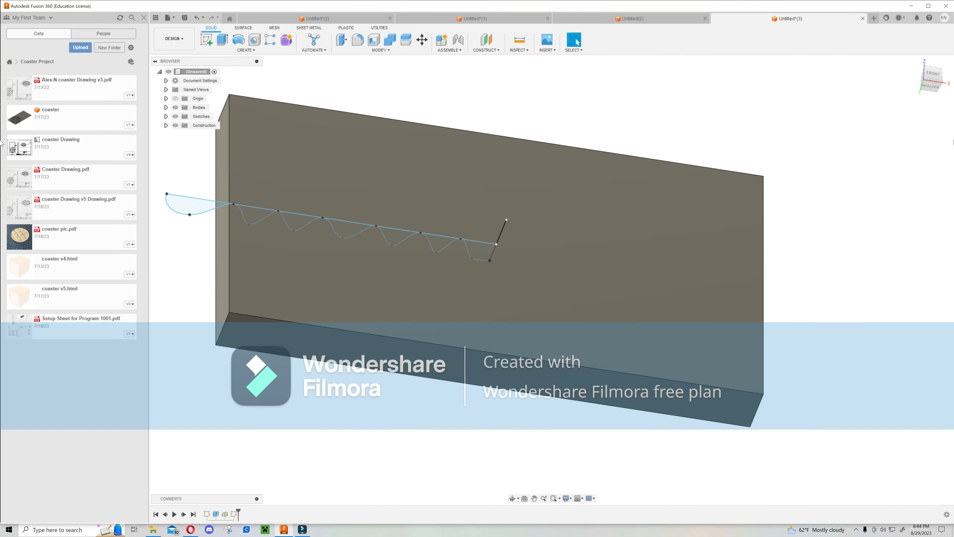
left_click(940, 84)
middle_click_drag(823, 211, 426, 409, "shift")
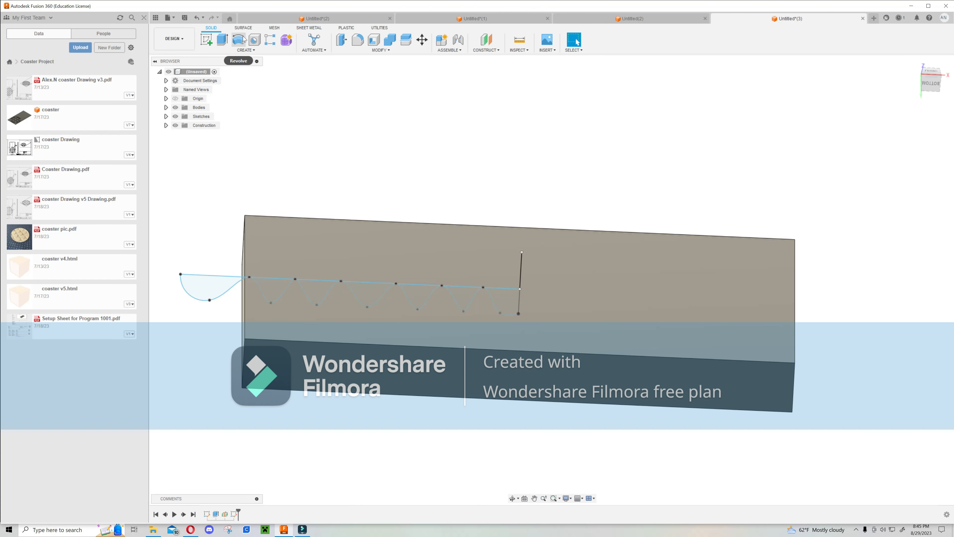
left_click(239, 43)
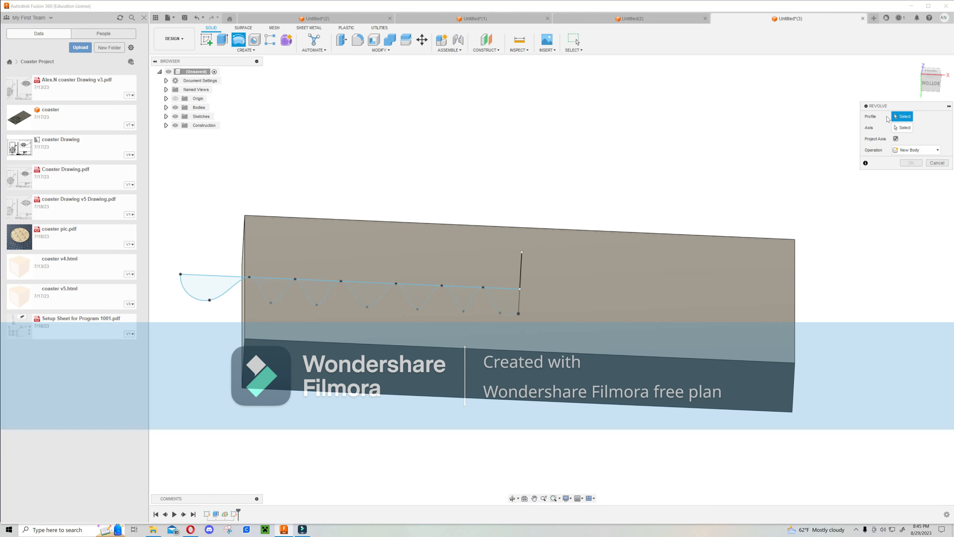
left_click(203, 282)
left_click(266, 283)
left_click(324, 284)
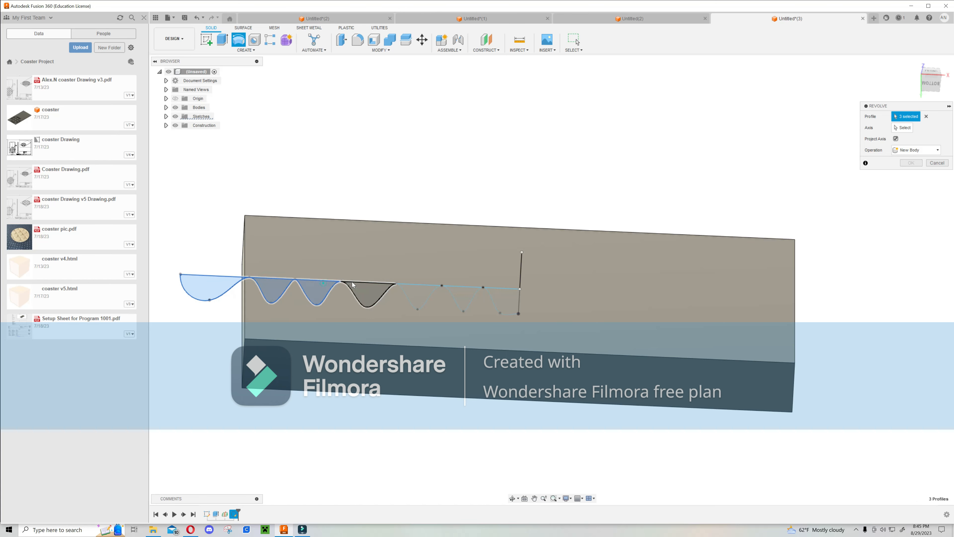
left_click(408, 286)
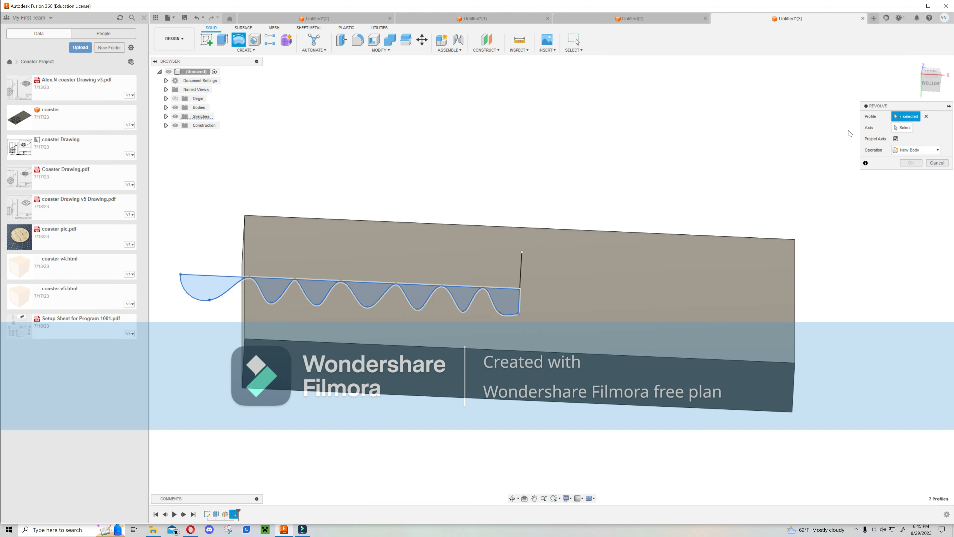
left_click(904, 130)
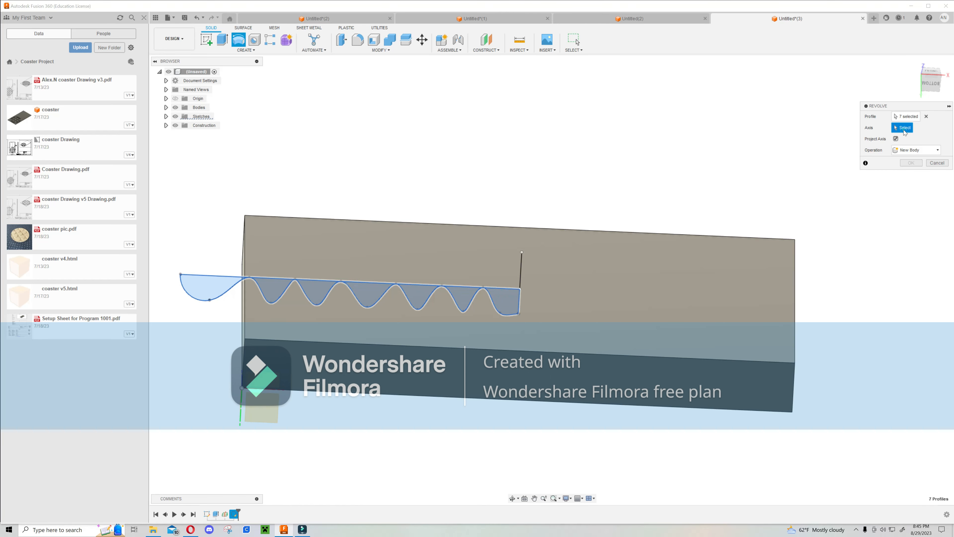
left_click(522, 264)
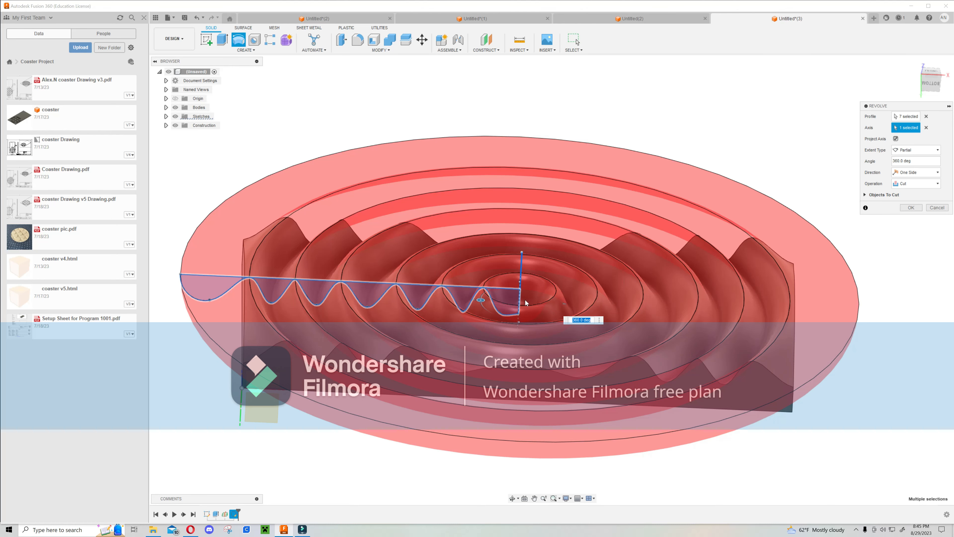
Set the revolve operation to Cut and confirm the 360 deg revolve through the bar.
left_click(924, 183)
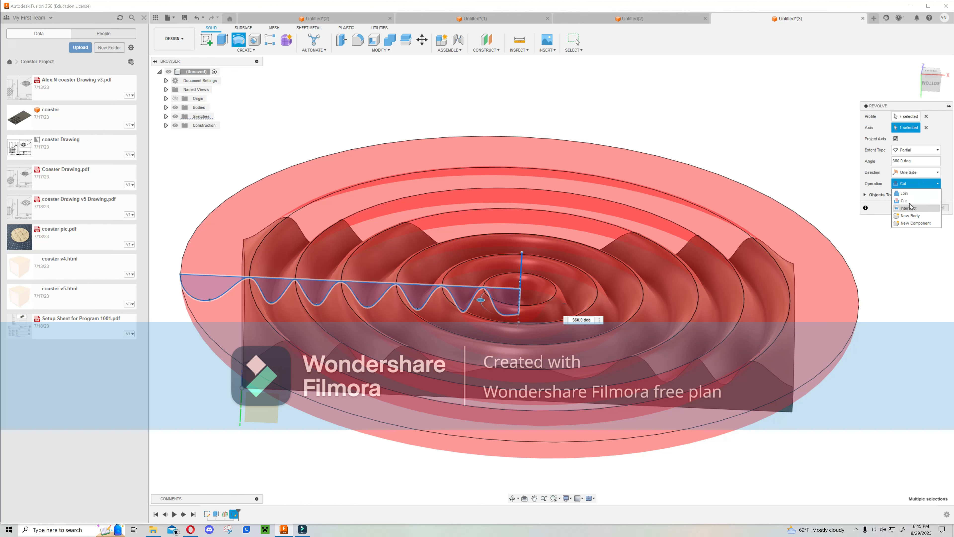
left_click(916, 194)
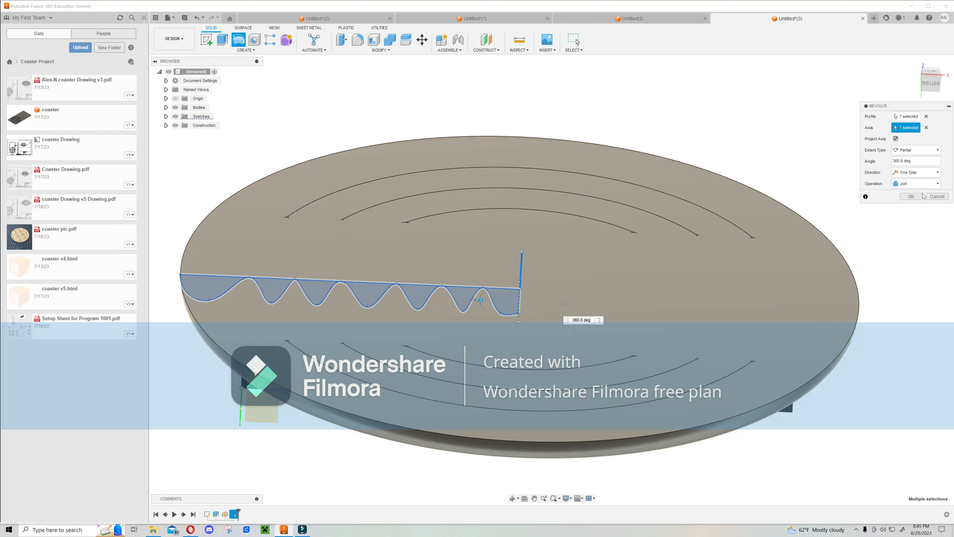
left_click(917, 184)
left_click(915, 203)
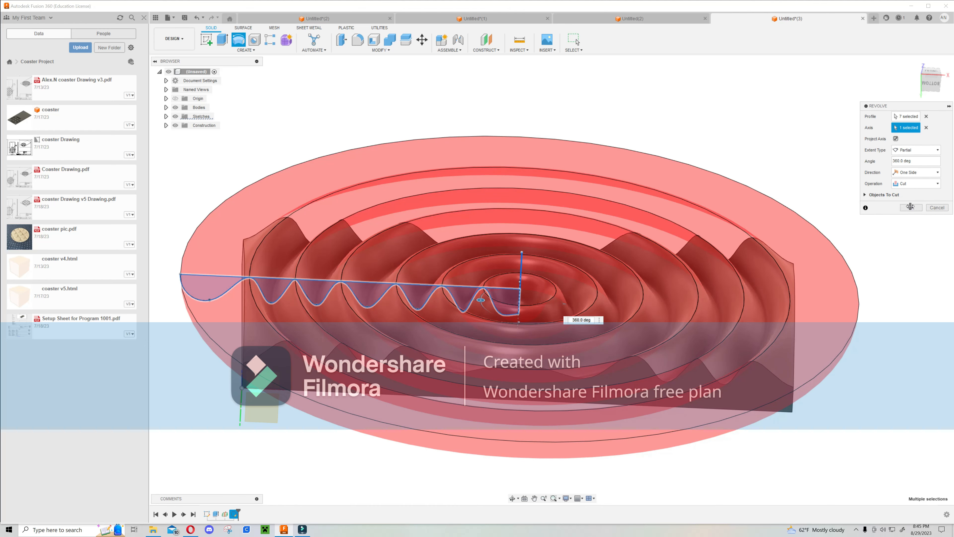
left_click(910, 207)
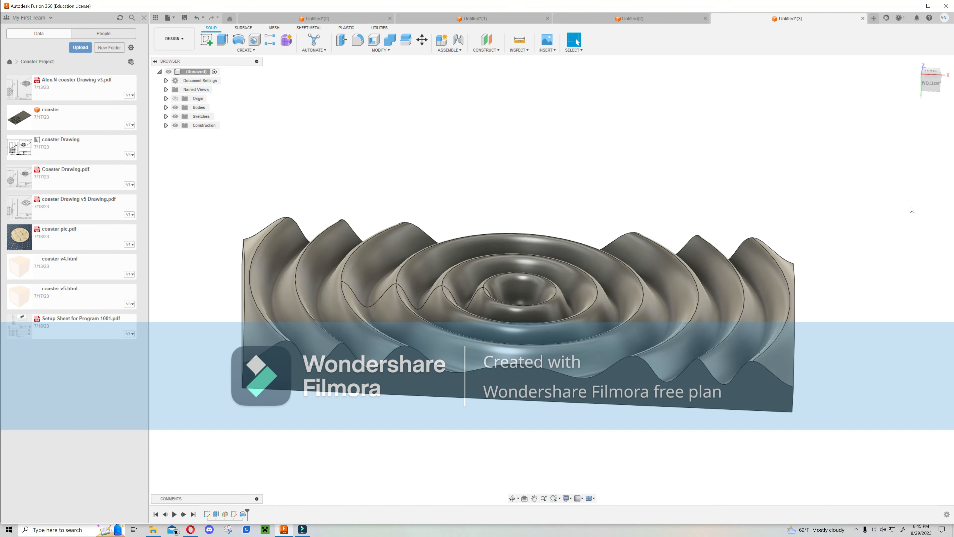
Create an offset plane from the bar's side face at a distance of -14 in.
middle_click_drag(750, 199, 588, 307, "shift")
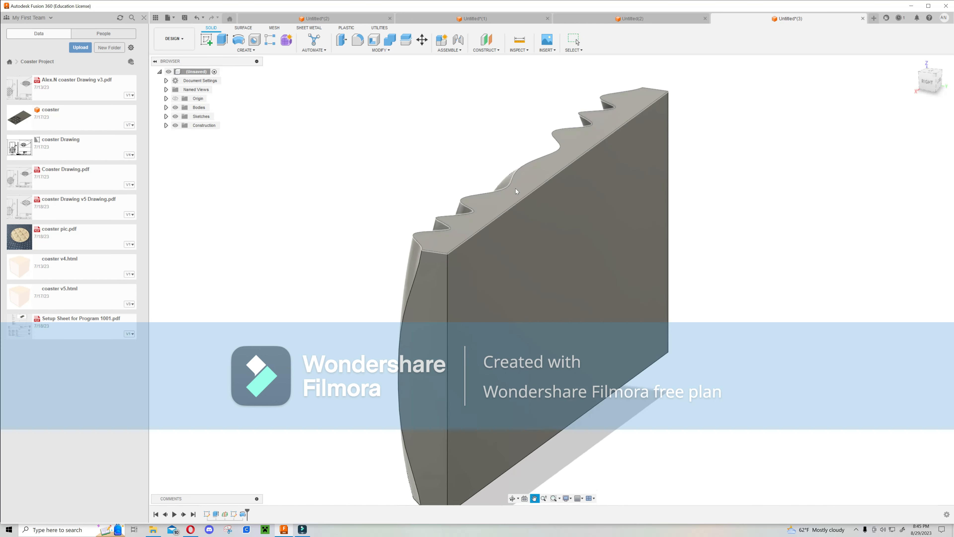
left_click(489, 38)
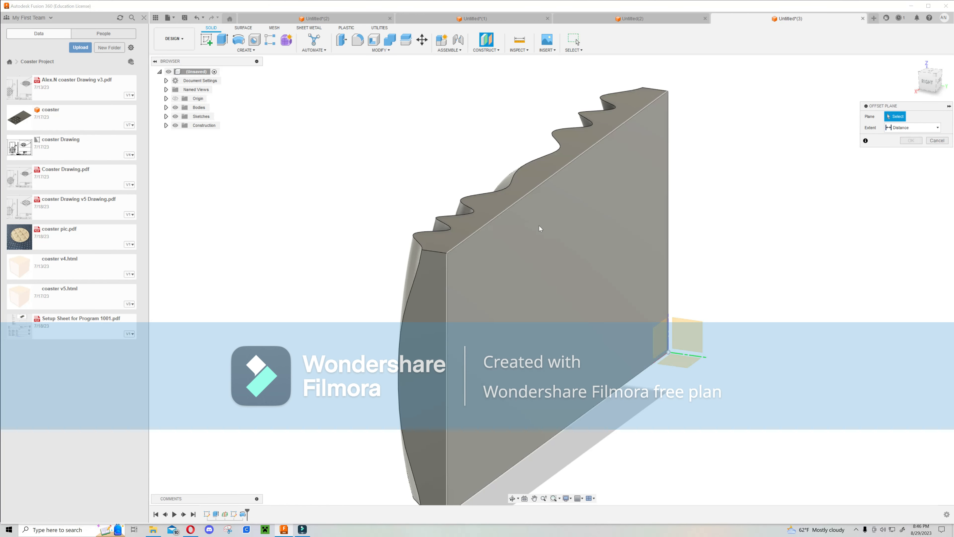
left_click(515, 257)
middle_click_drag(515, 257, 593, 291)
left_click_drag(648, 297, 444, 262)
middle_click_drag(445, 261, 582, 308, "shift")
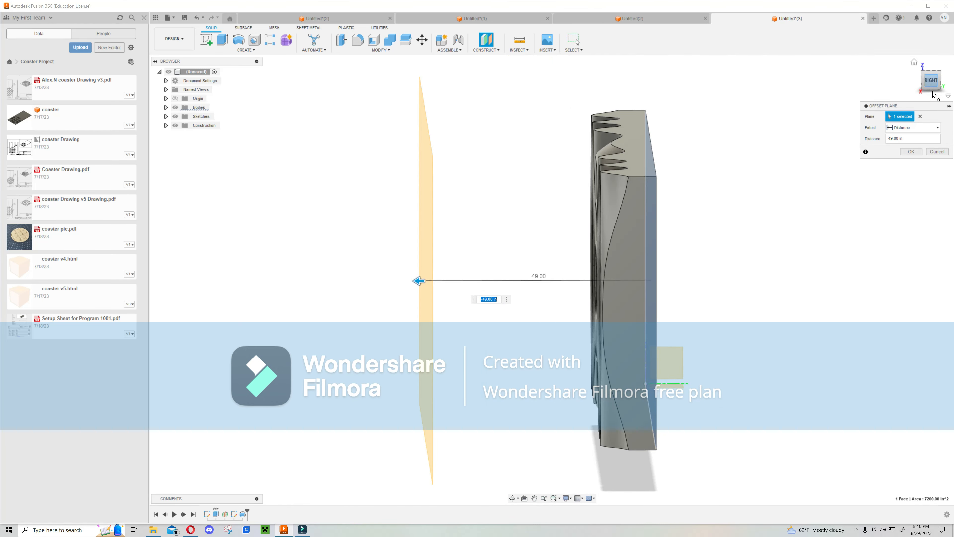
left_click(931, 80)
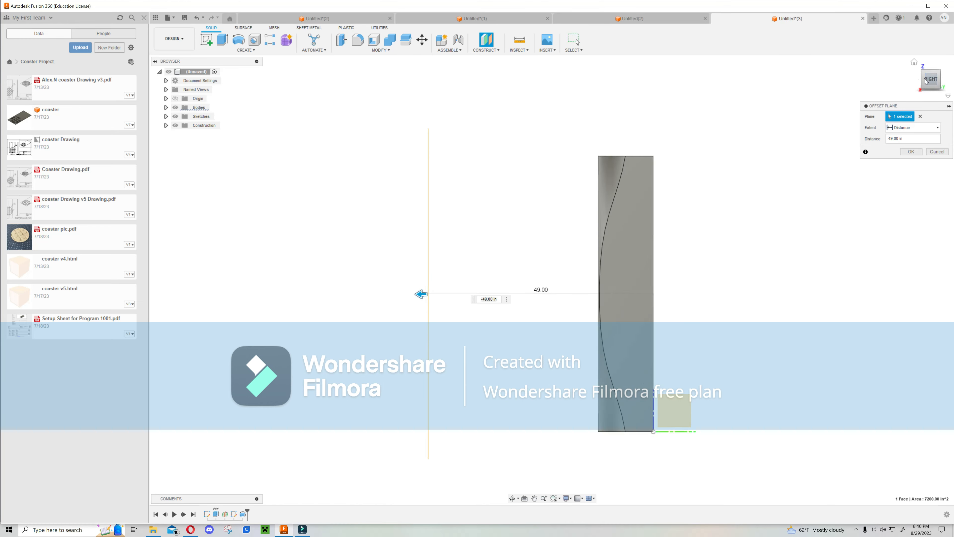
left_click_drag(419, 294, 587, 283)
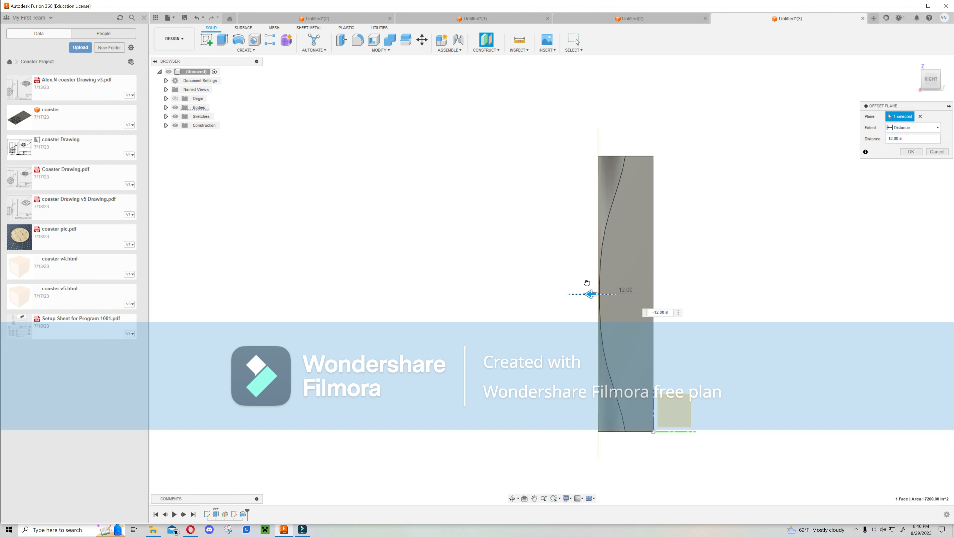
left_click_drag(585, 283, 581, 282)
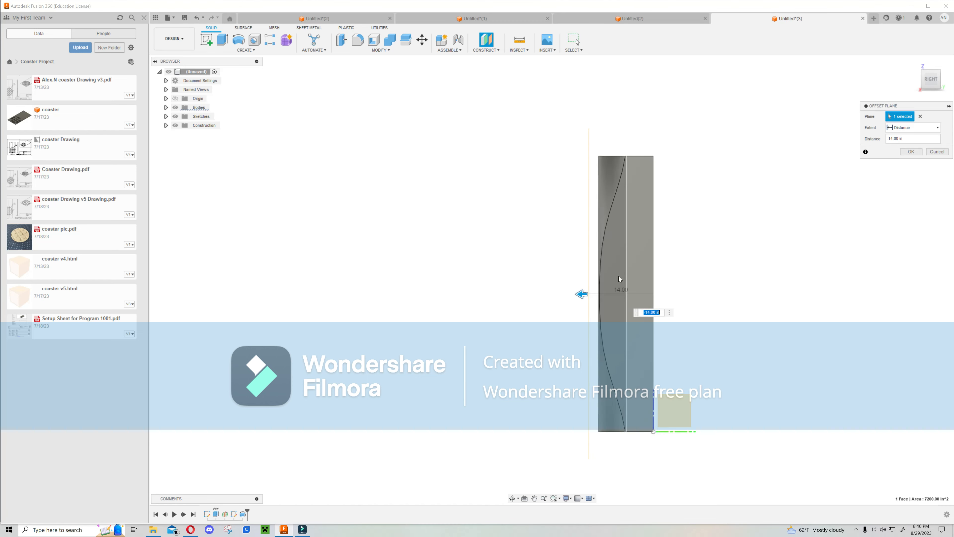
left_click(911, 152)
Start a new sketch on the offset plane.
middle_click_drag(539, 203, 518, 90, "shift")
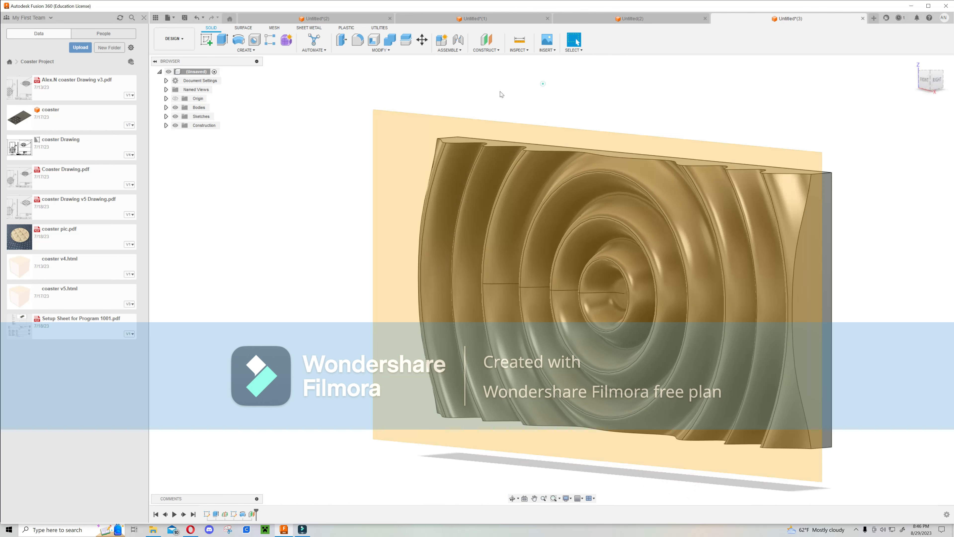
left_click(205, 40)
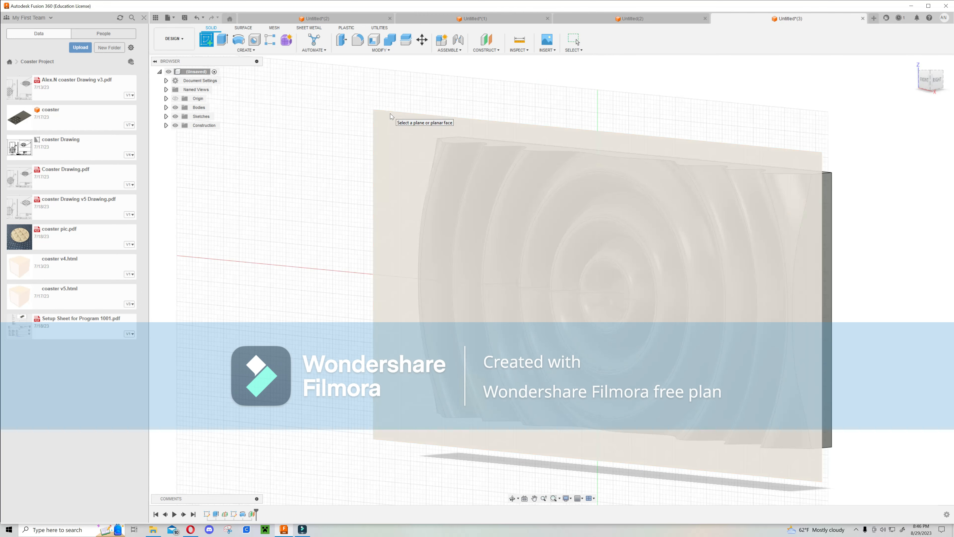
left_click(390, 114)
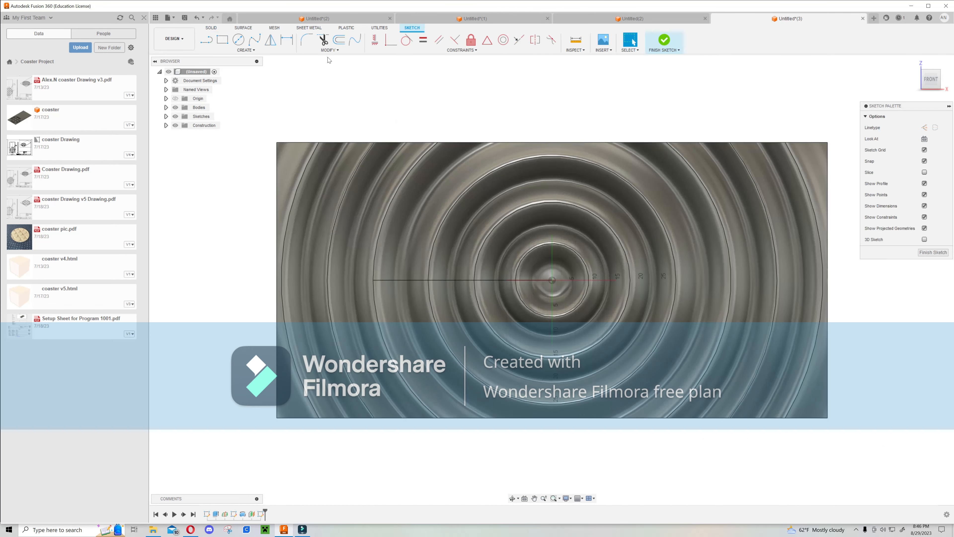
Draw a closed X-shaped outline over the ring center with the Line tool and finish the sketch.
left_click(210, 41)
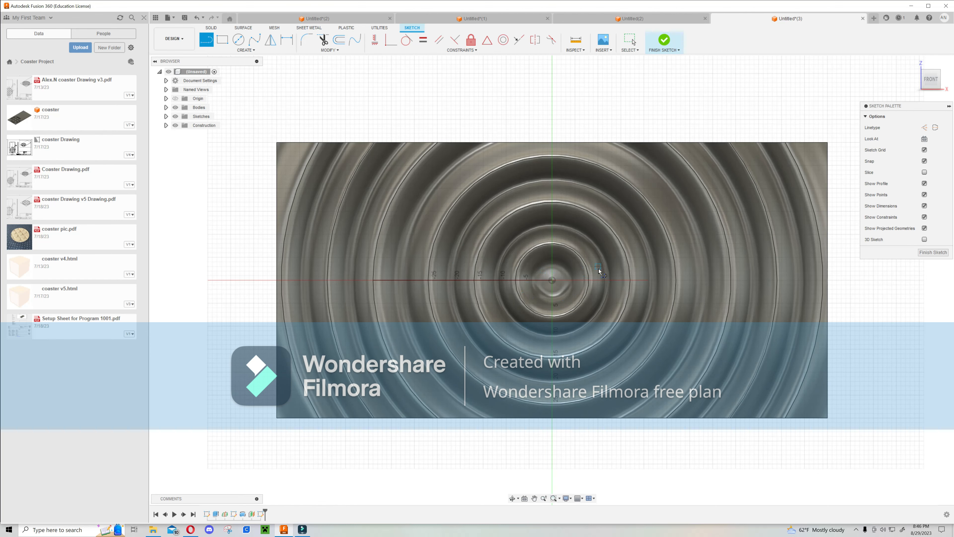
left_click(451, 345)
left_click(520, 276)
left_click(452, 204)
left_click(520, 204)
left_click(552, 257)
left_click(601, 206)
left_click(674, 204)
left_click(575, 280)
left_click(679, 359)
left_click(591, 362)
left_click(552, 308)
left_click(453, 343)
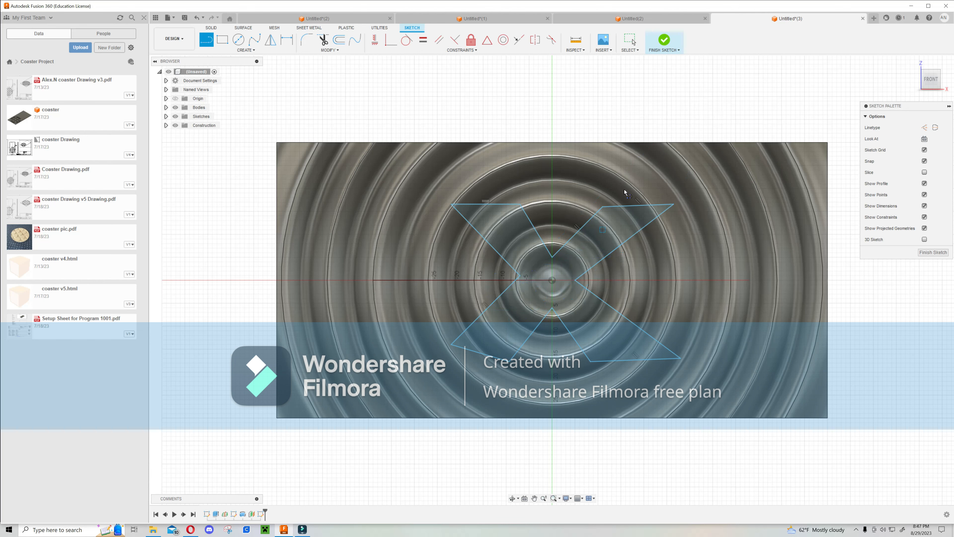
left_click(665, 41)
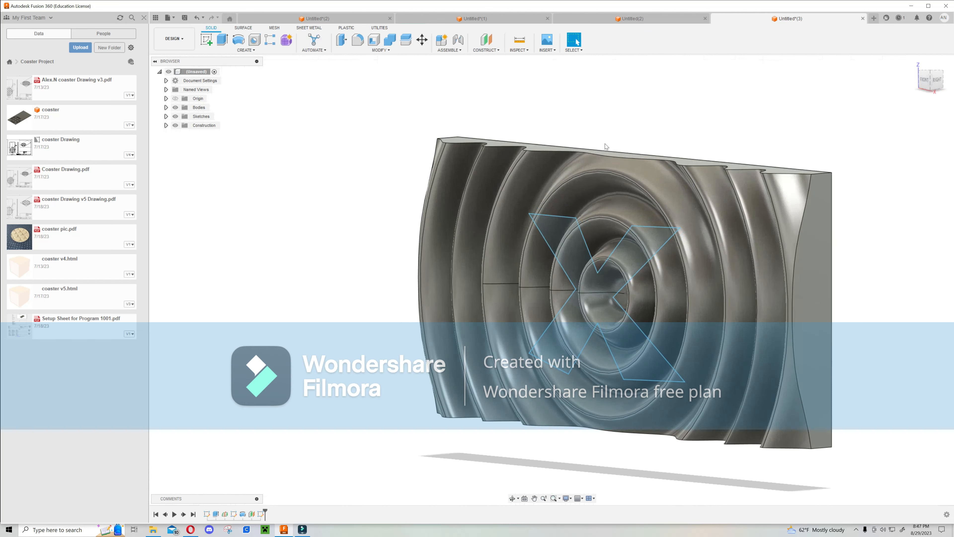
Extrude the X-shaped profile with the All extent as a Join onto the coaster body.
left_click(222, 40)
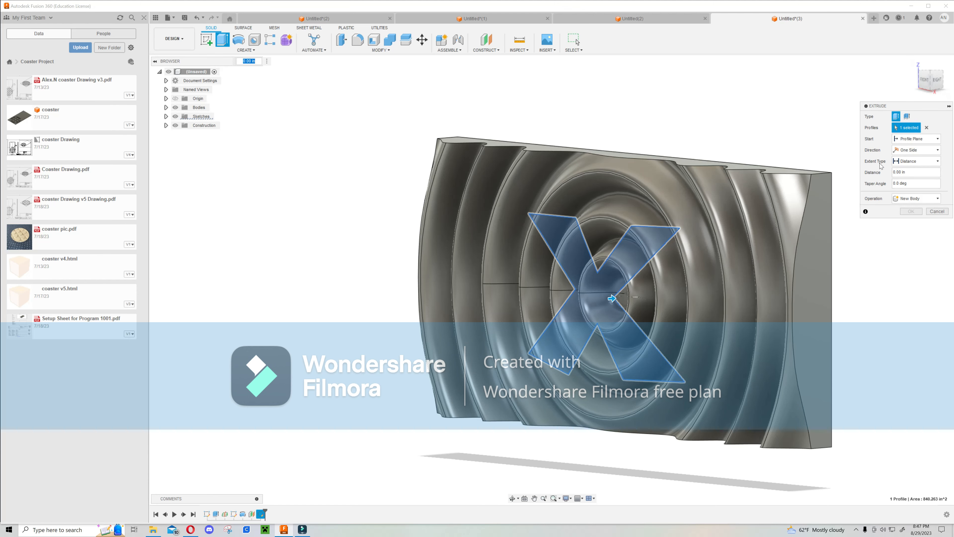
left_click(933, 163)
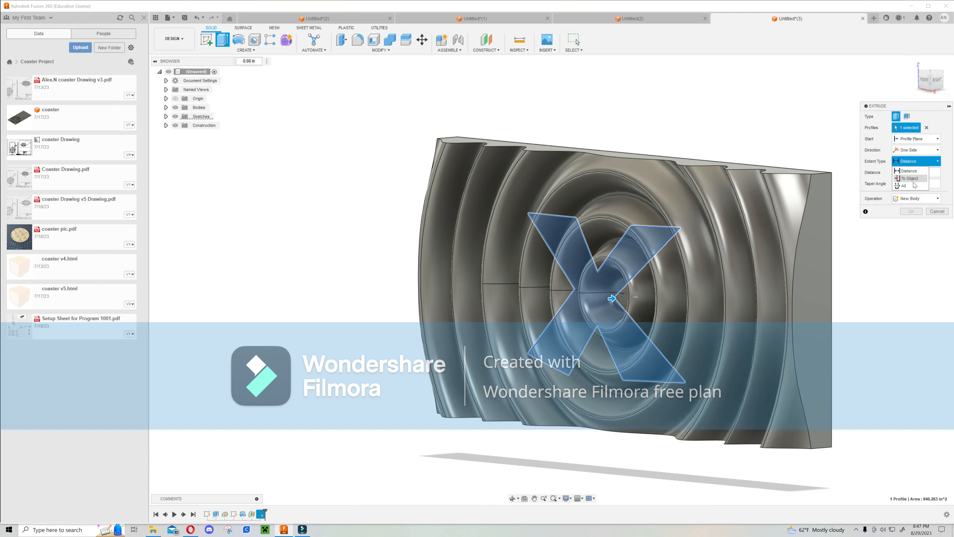
left_click(912, 187)
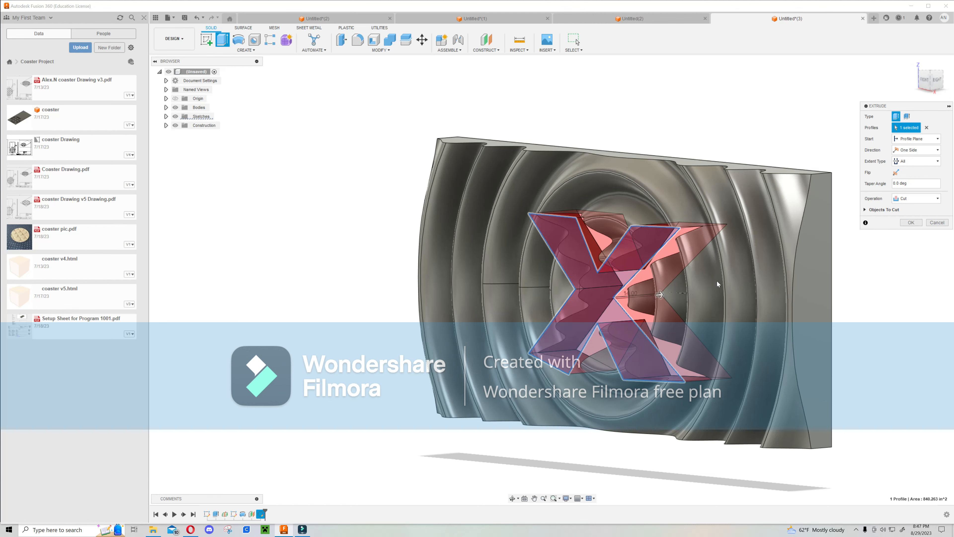
left_click(917, 198)
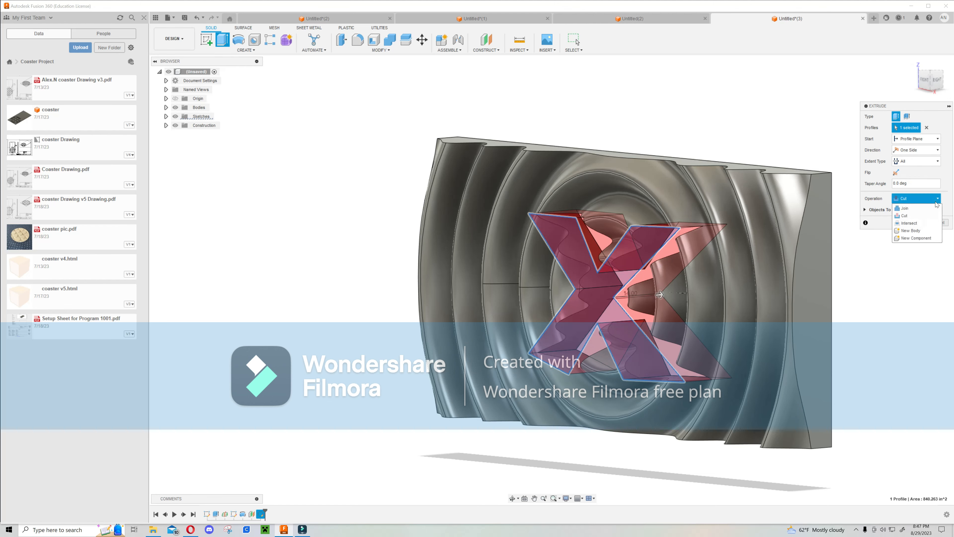
left_click(917, 212)
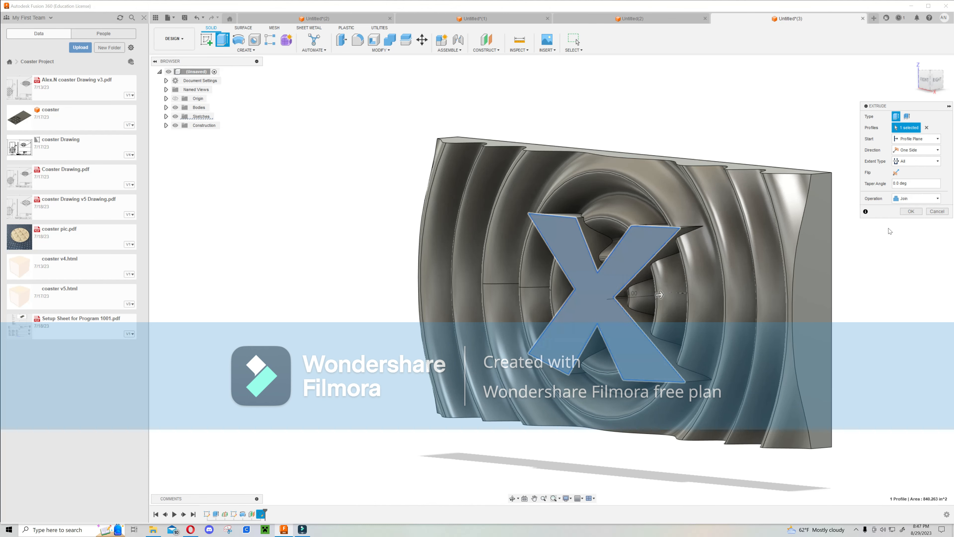
middle_click_drag(848, 316, 800, 246, "shift")
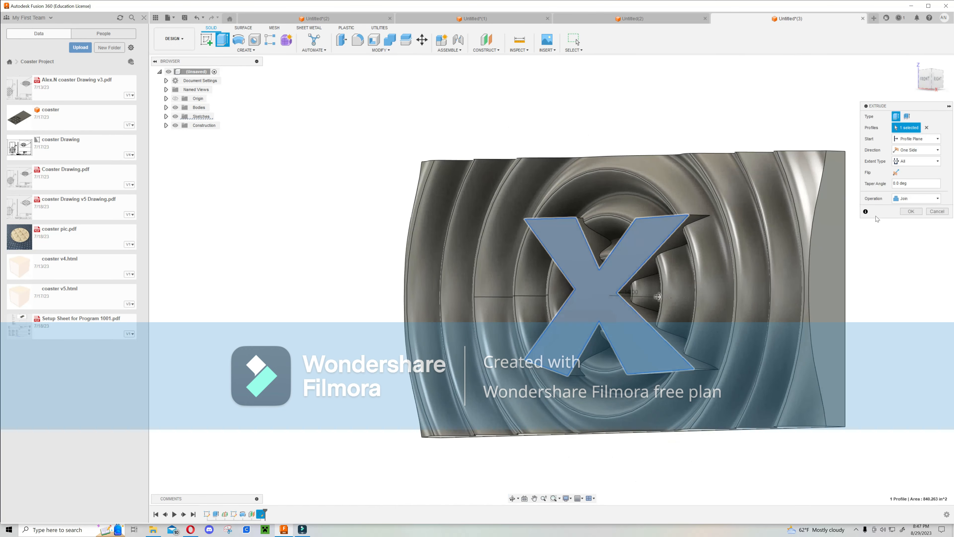
left_click(911, 211)
Start a new sketch on the coaster's front face.
middle_click_drag(682, 227, 596, 94, "shift")
middle_click_drag(625, 168, 625, 161, "shift")
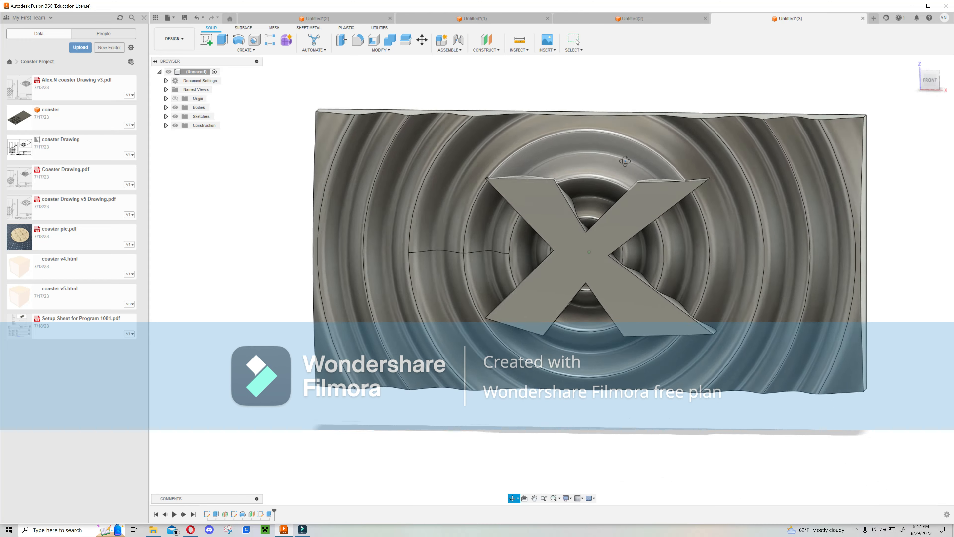
middle_click_drag(620, 123, 623, 152)
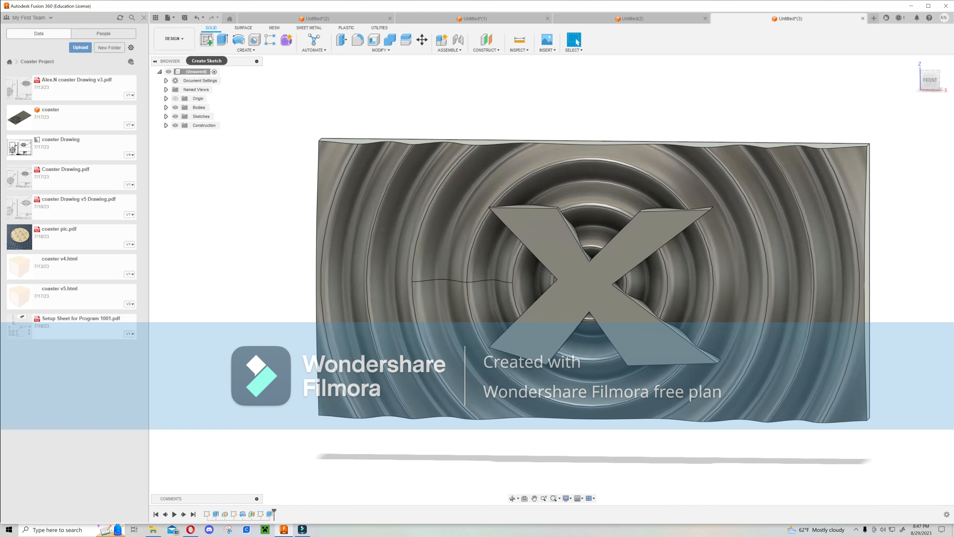
left_click(528, 236)
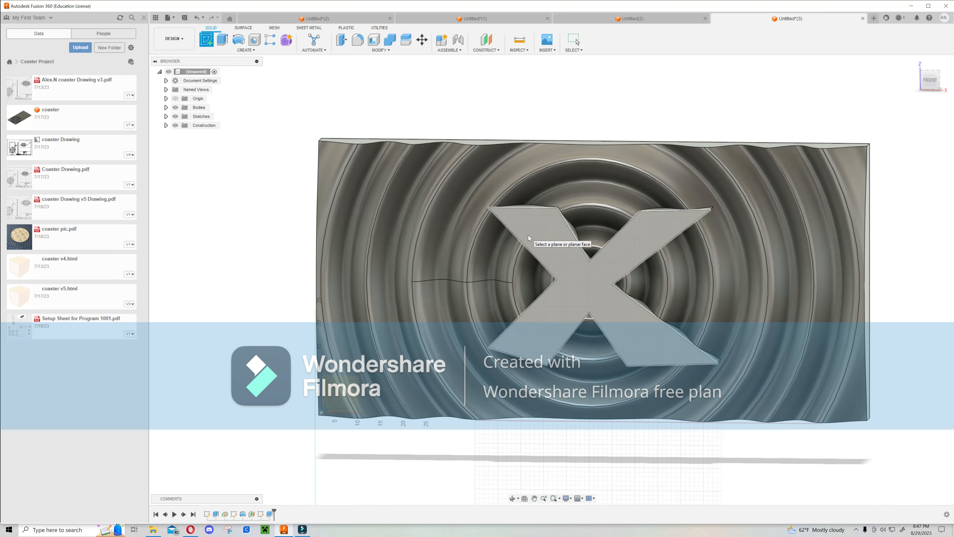
middle_click_drag(540, 229, 533, 253, "shift")
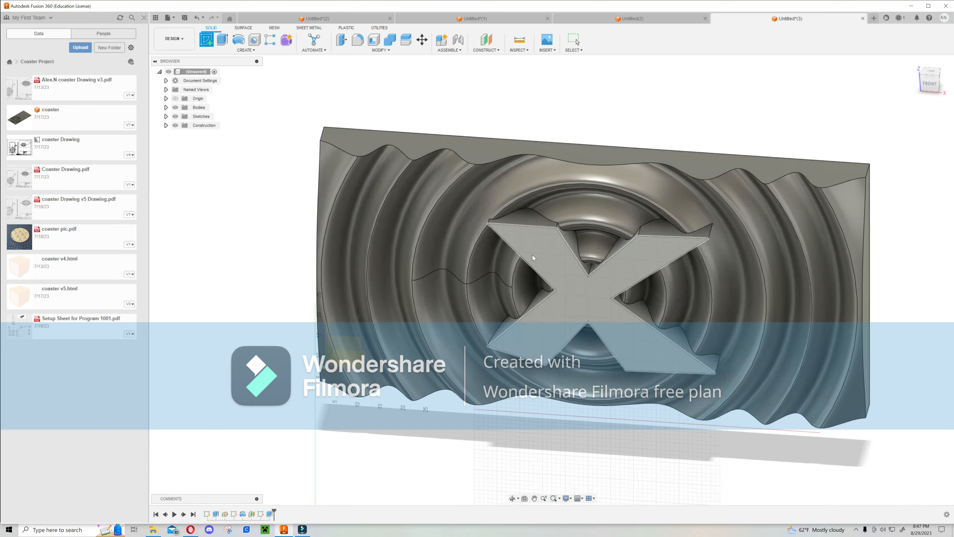
left_click(532, 255)
mouse_move(597, 244)
middle_mouse_down()
mouse_move(571, 288)
mouse_move(432, 398)
middle_mouse_up()
scroll(387, 164, "up", 5)
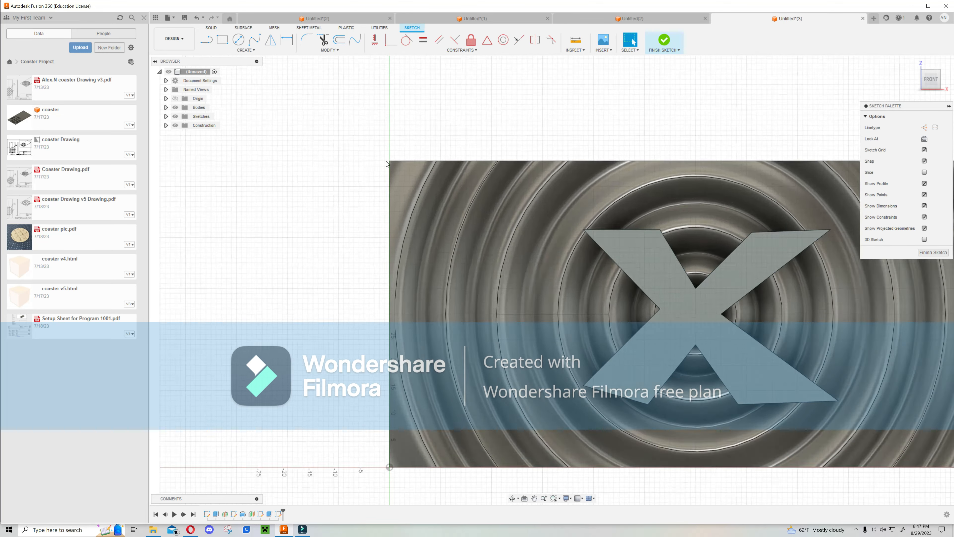
scroll(400, 156, "up", 4)
Draw a narrow rectangle spanning the coaster's left edge and finish the sketch.
left_click(222, 40)
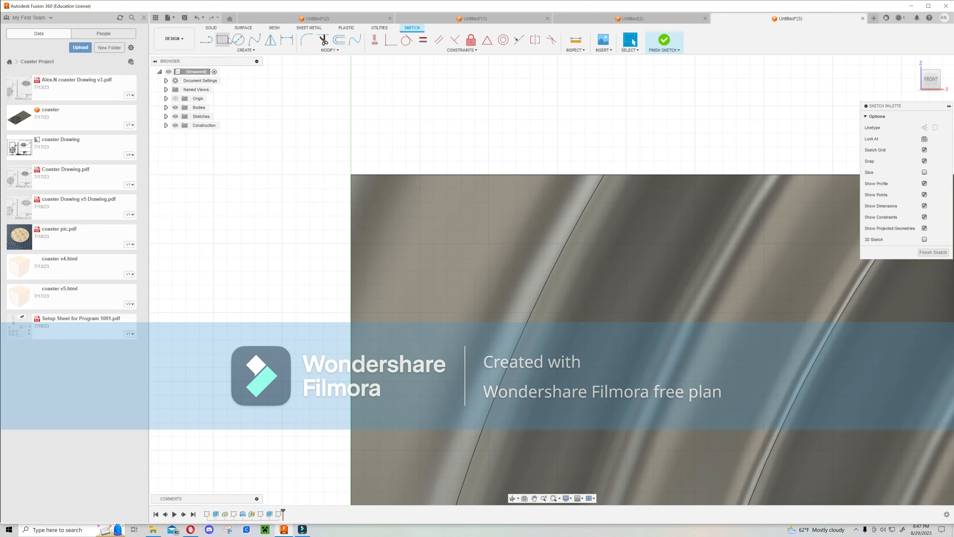
left_click(364, 120)
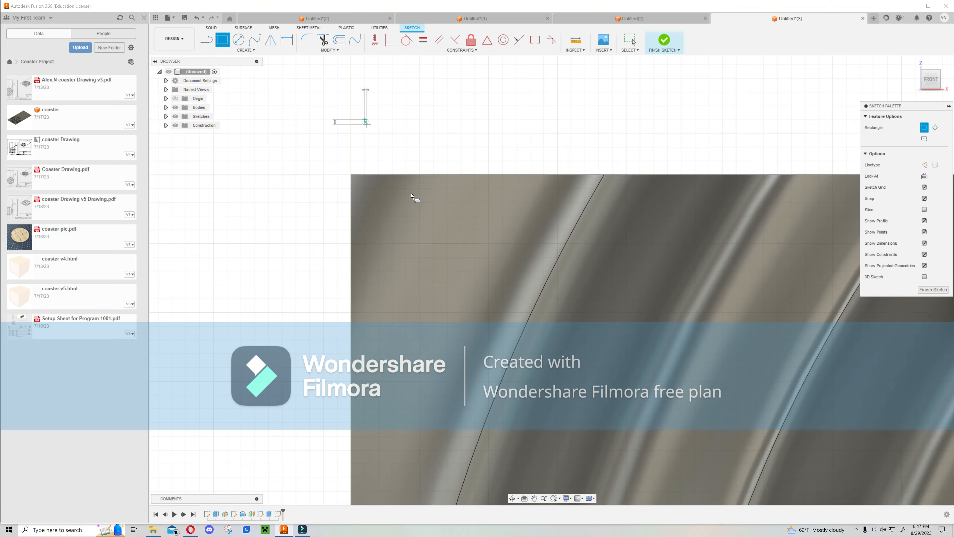
middle_click_drag(408, 306, 409, 132)
scroll(407, 139, "down", 2)
scroll(406, 151, "down", 4)
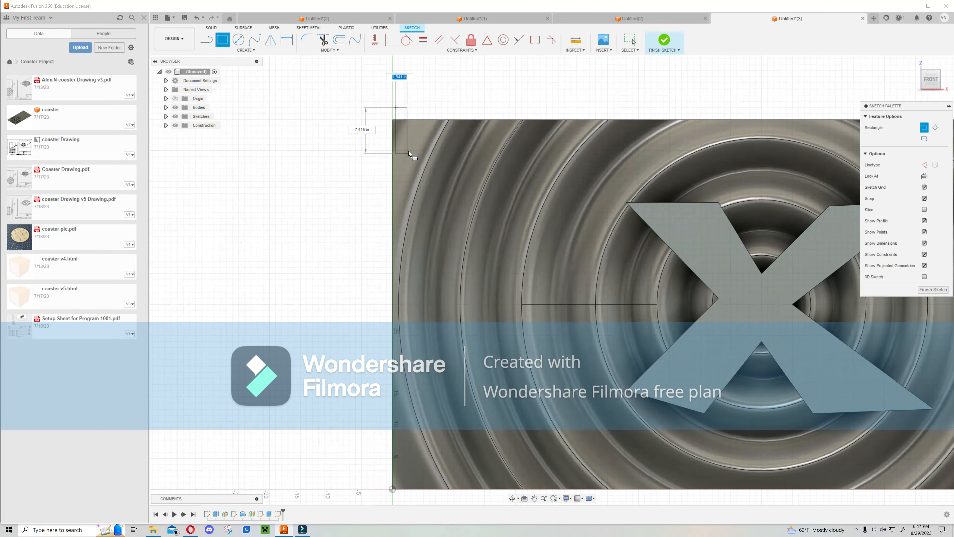
scroll(394, 334, "up", 5)
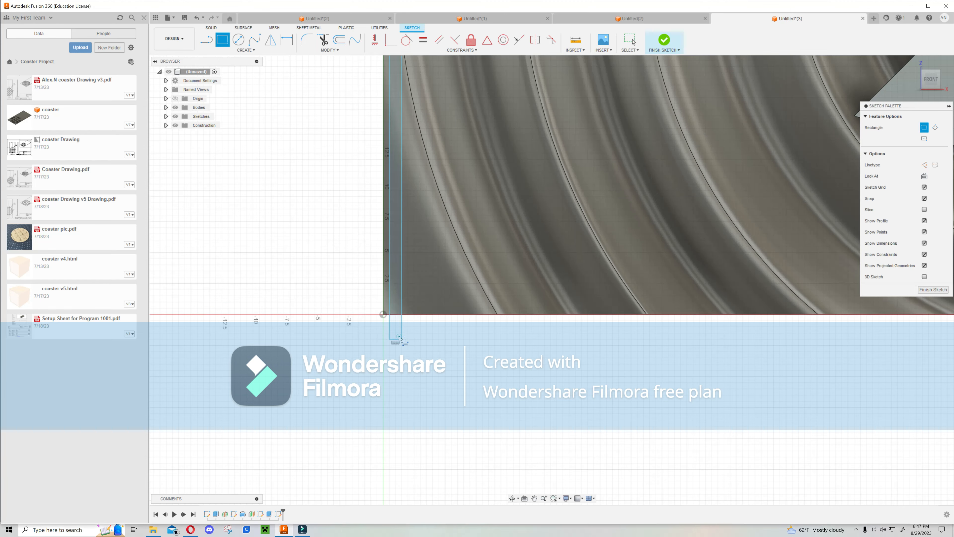
scroll(417, 372, "down", 3)
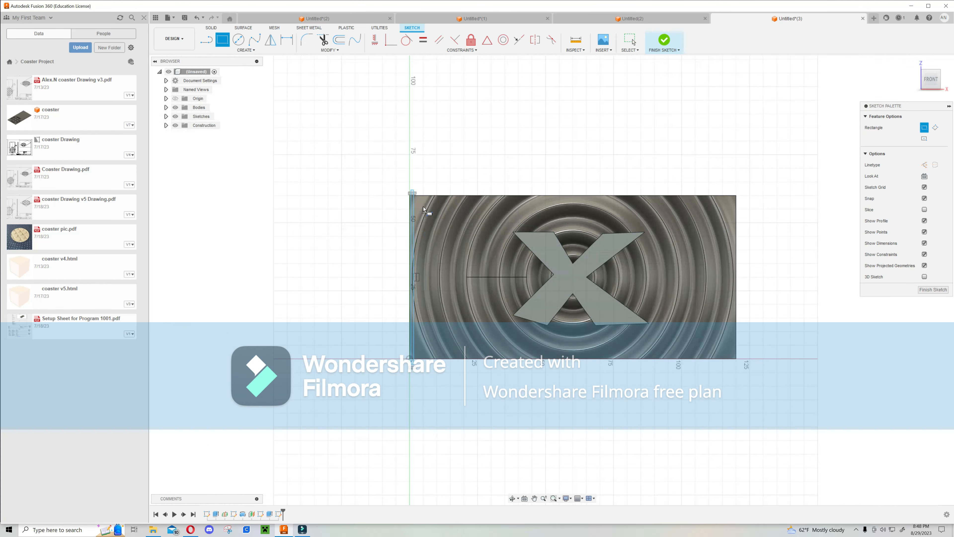
scroll(424, 209, "up", 2)
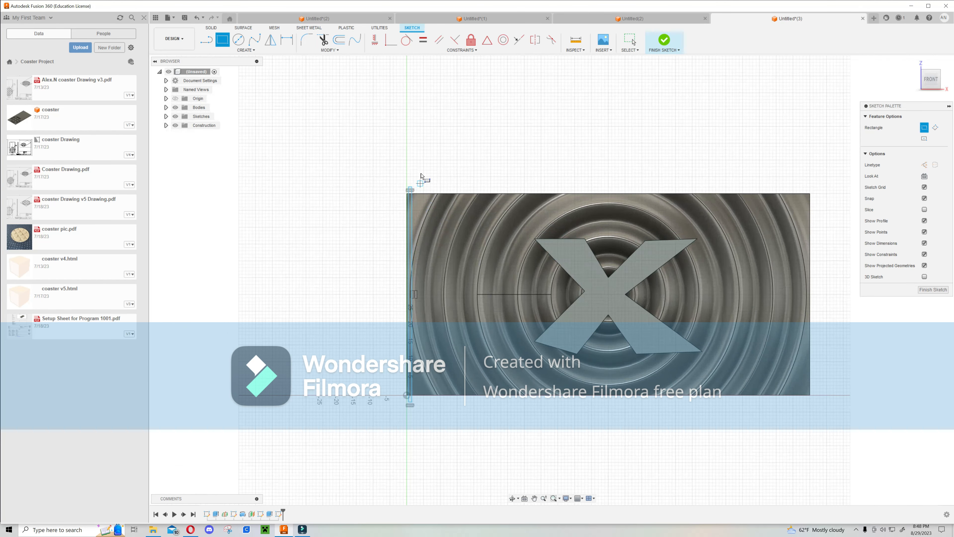
left_click(664, 40)
Extrude the narrow rectangle -59 in as a Cut through the coaster's left edge.
key("e")
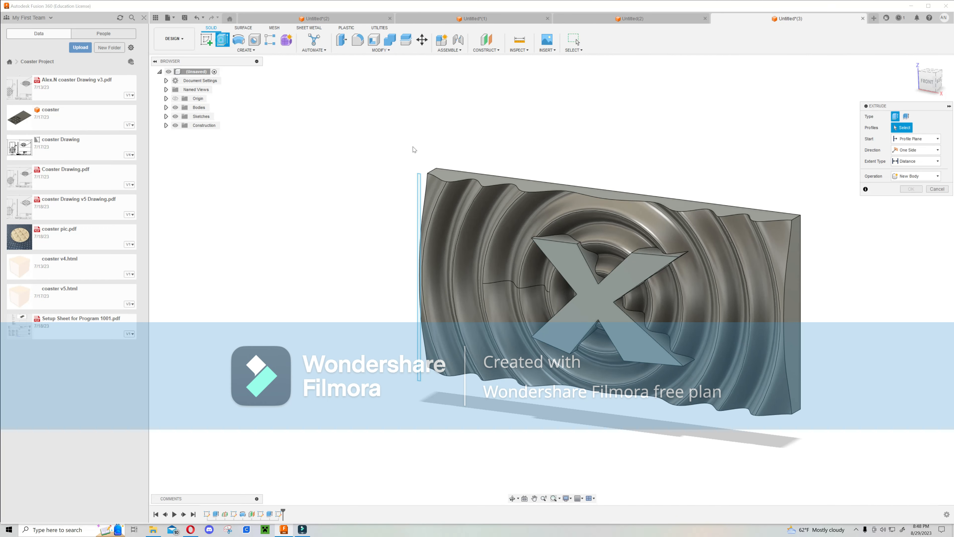
left_click(420, 187)
left_click_drag(417, 278, 493, 219)
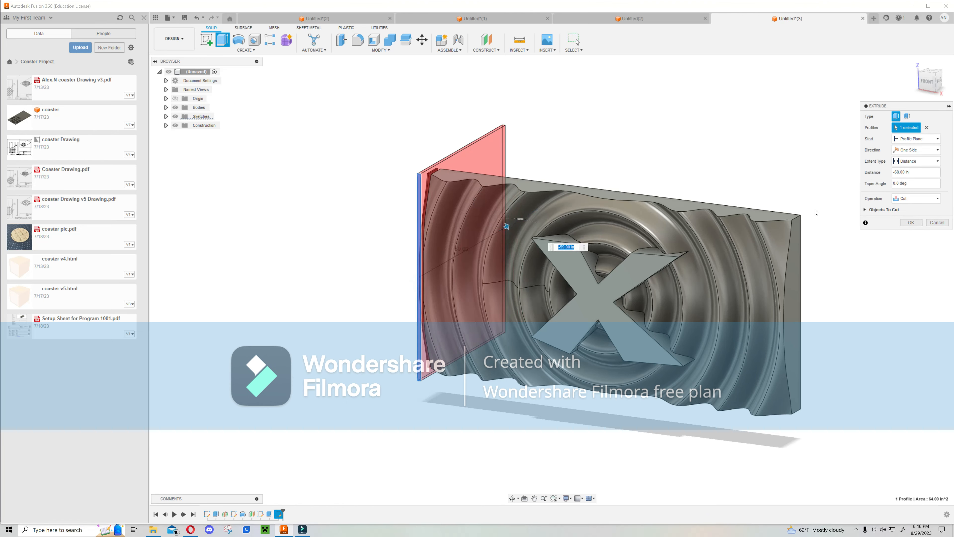
left_click(915, 198)
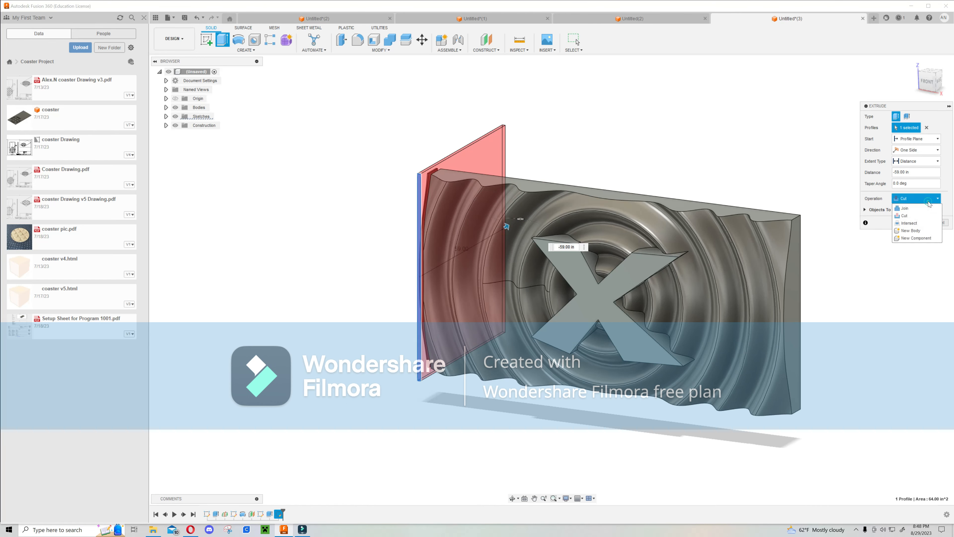
left_click(913, 216)
left_click(911, 222)
Start a Rectangular Pattern of the edge cut feature, using the coaster's top edge as the axis.
middle_click_drag(489, 260, 527, 254, "shift")
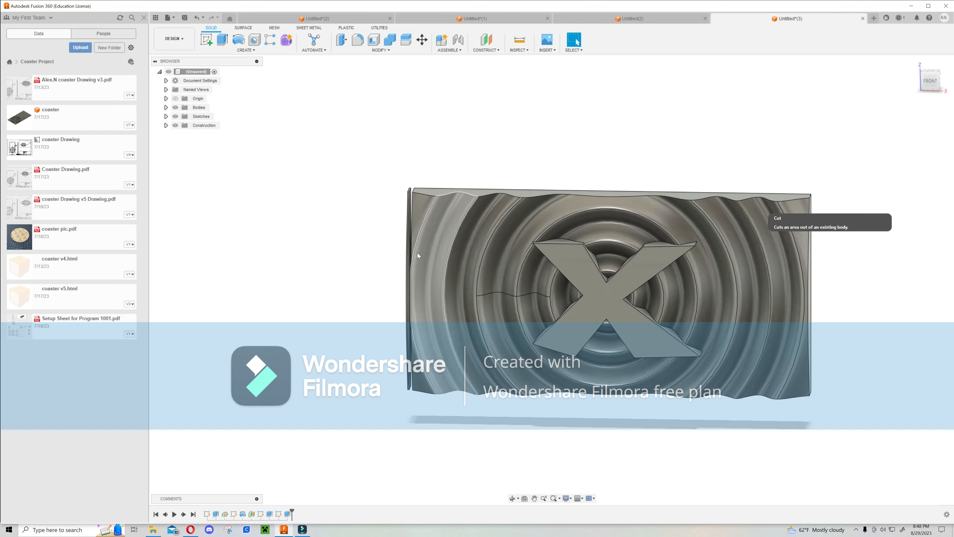
middle_click_drag(409, 265, 417, 260, "shift")
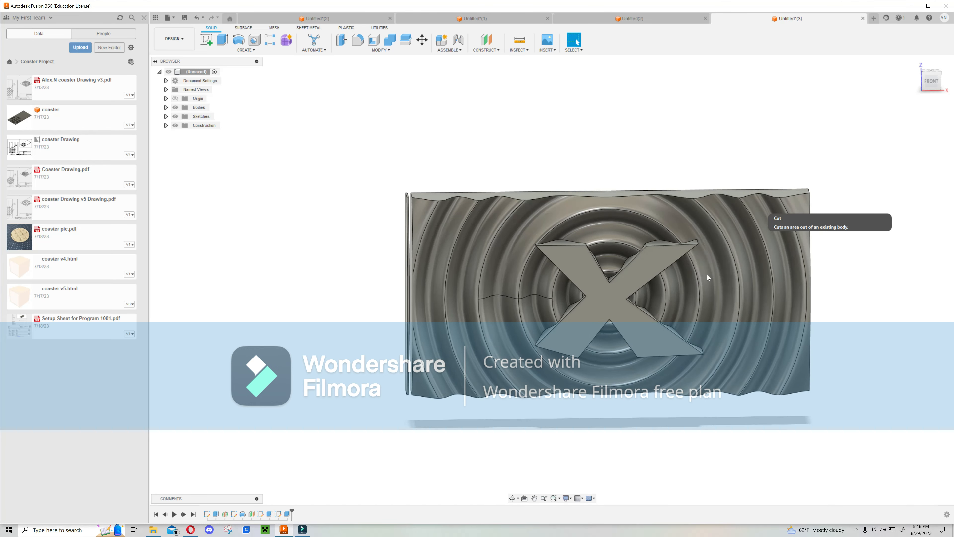
middle_click_drag(762, 205, 810, 244, "shift")
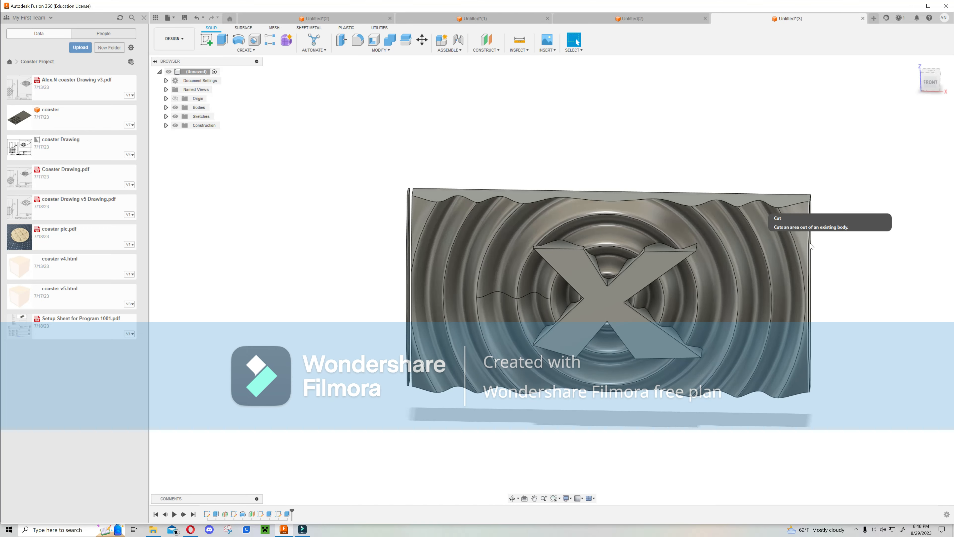
middle_click_drag(844, 287, 831, 273, "shift")
middle_click_drag(668, 135, 667, 139, "shift")
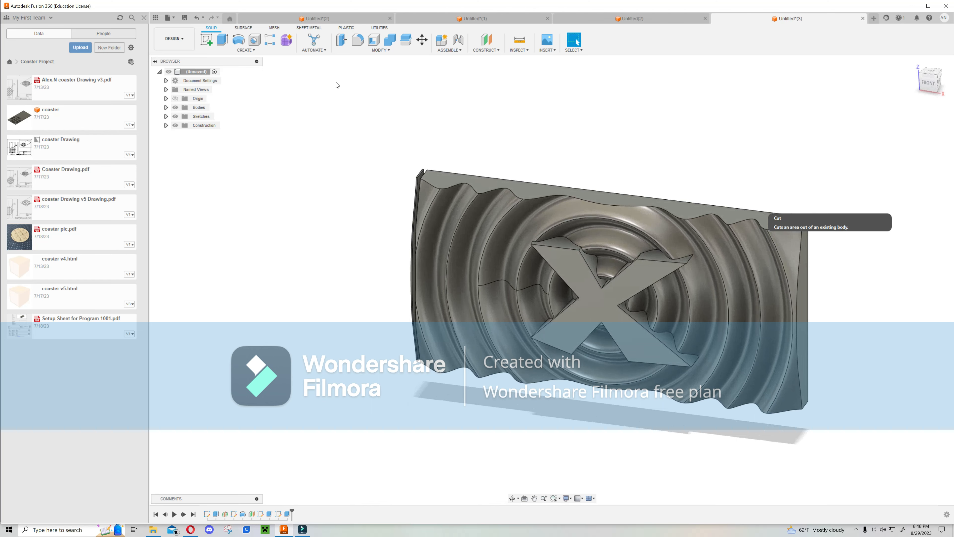
left_click(273, 44)
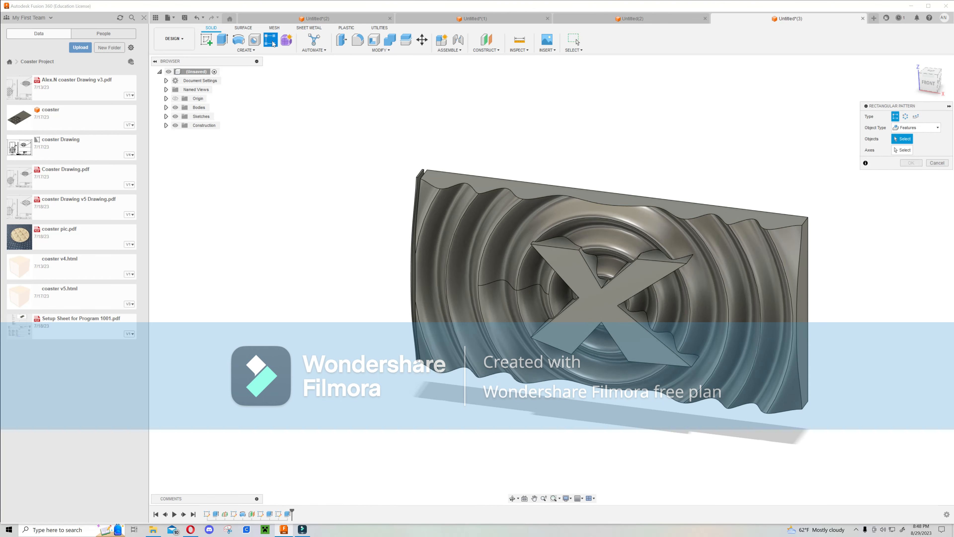
left_click(917, 127)
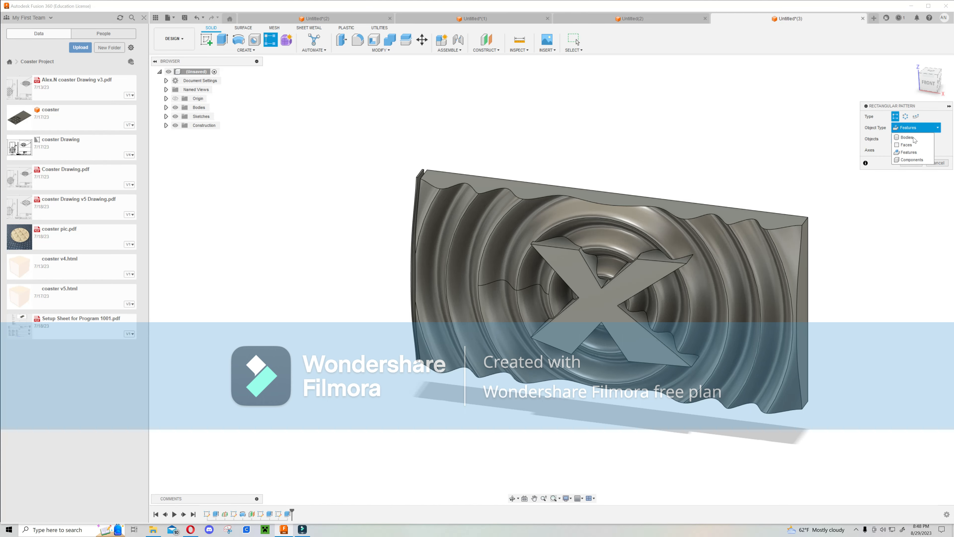
left_click(913, 153)
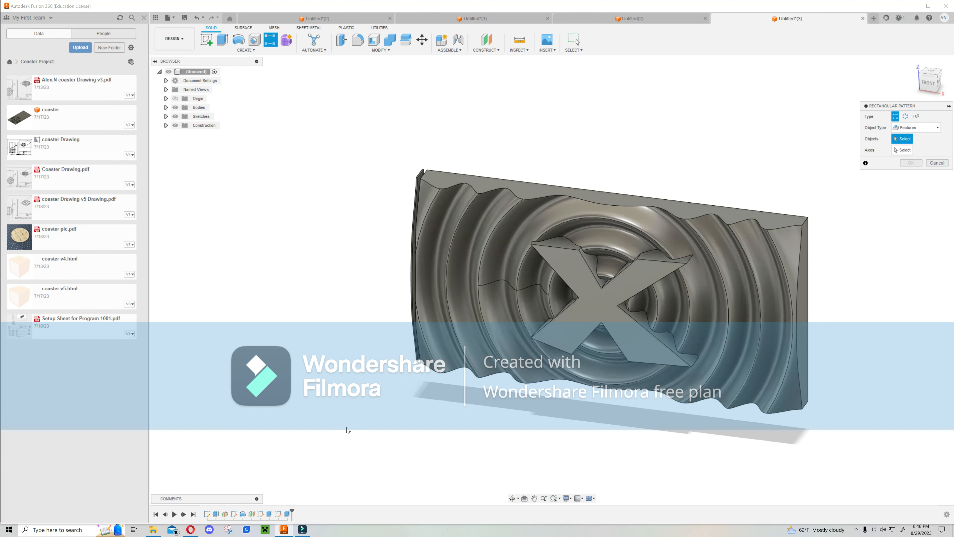
left_click(288, 514)
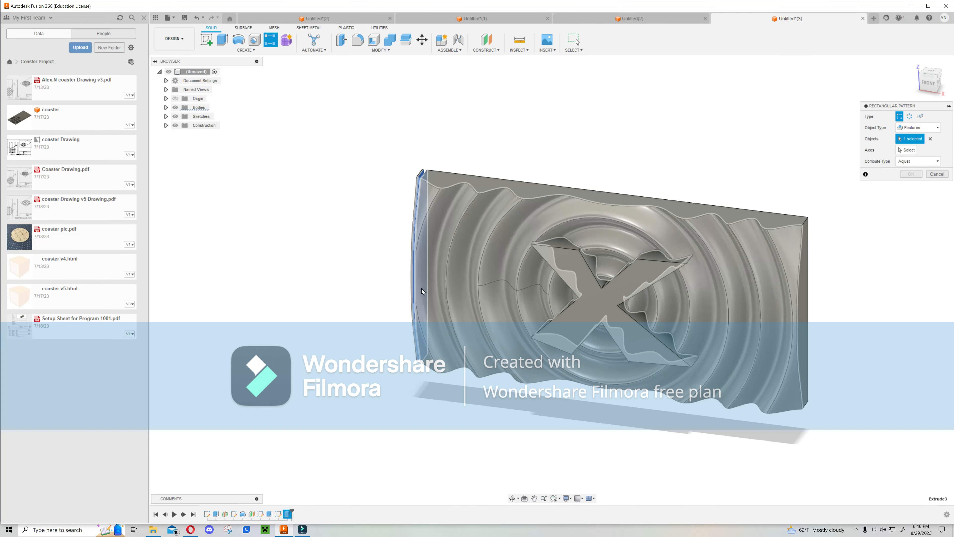
left_click(908, 150)
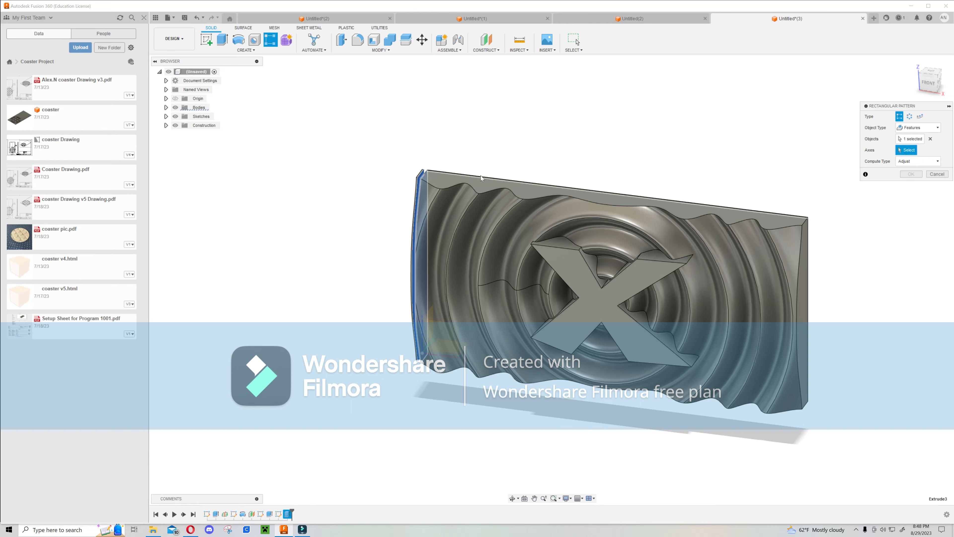
left_click(485, 179)
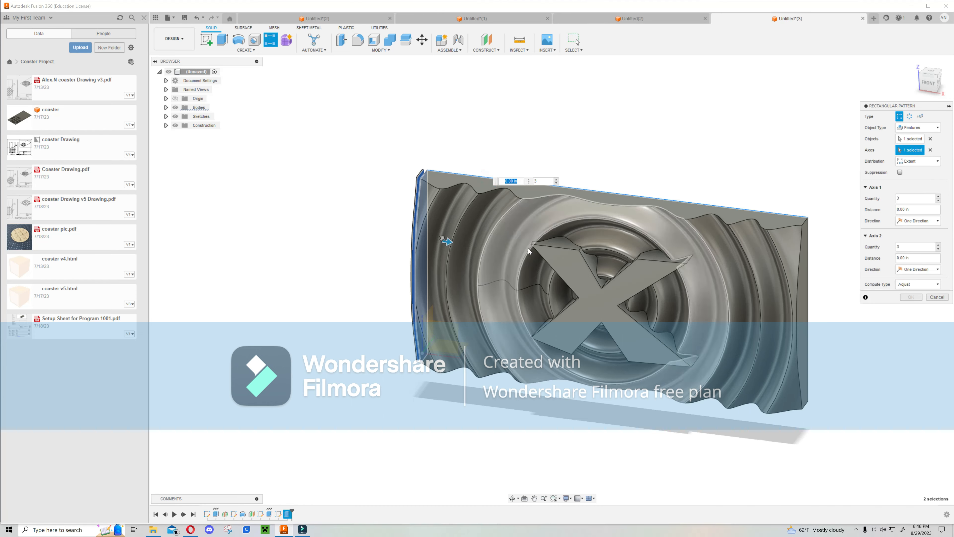
Set the pattern's extent distance to 11 ft, keeping the copies running along the coaster from its left edge.
mouse_move(590, 271)
middle_mouse_down("shift")
mouse_move(607, 261)
mouse_move(600, 257)
middle_mouse_up("shift")
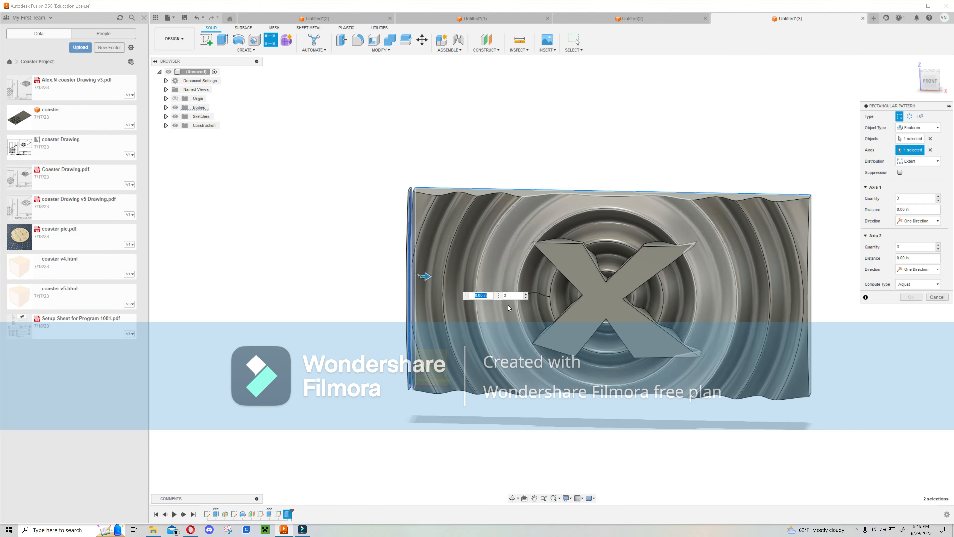
key("Return")
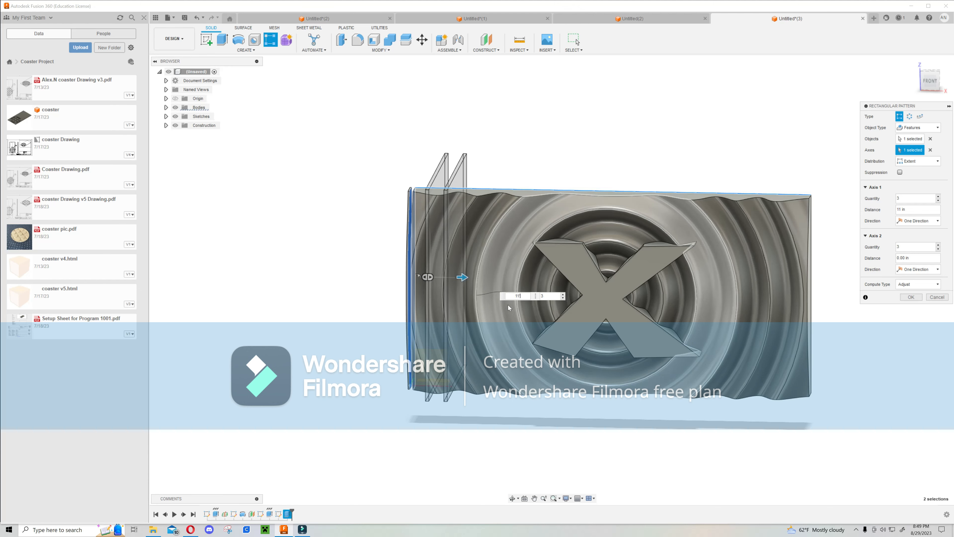
type("'")
middle_click_drag(717, 300, 571, 310)
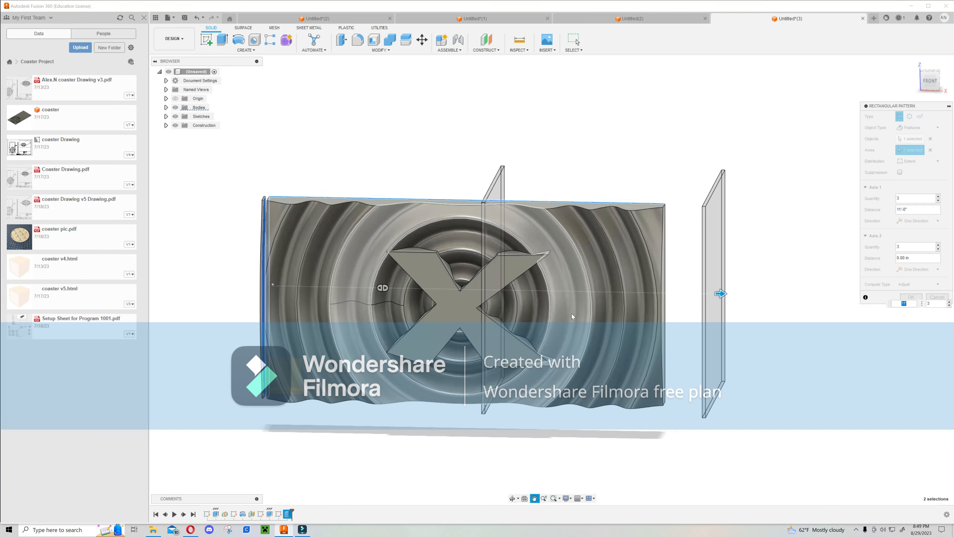
mouse_move(778, 282)
middle_mouse_down()
mouse_move(747, 279)
mouse_move(792, 271)
middle_mouse_up()
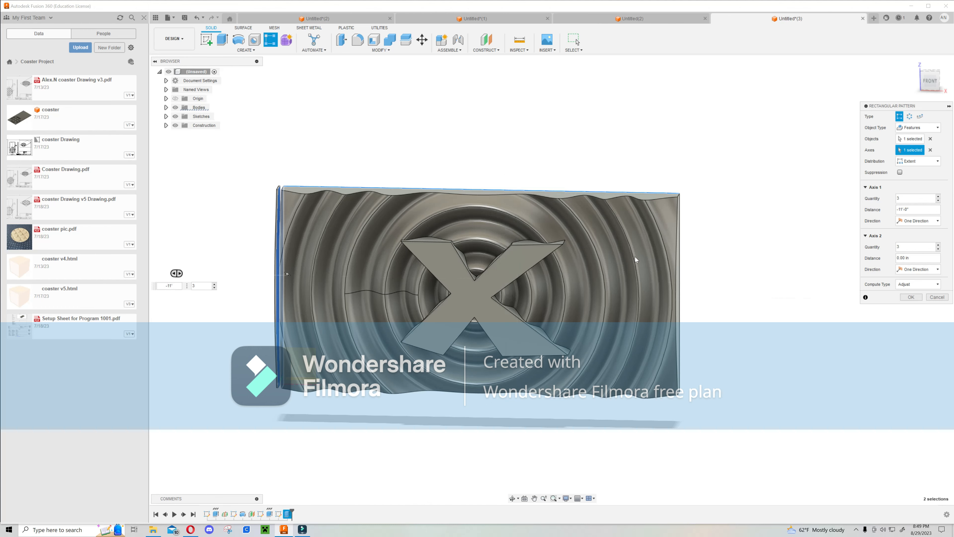
scroll(674, 268, "down", 4)
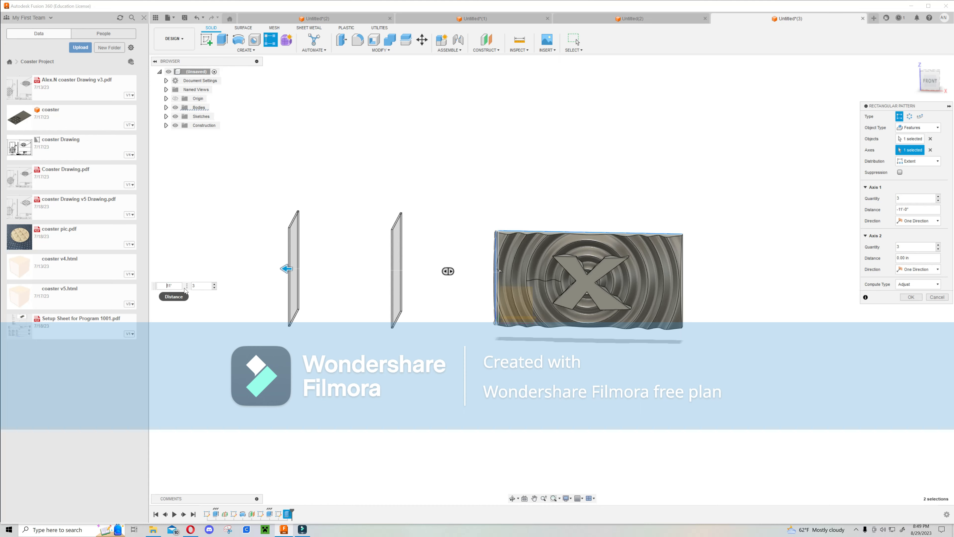
scroll(564, 272, "up", 3)
middle_click_drag(647, 274, 503, 321)
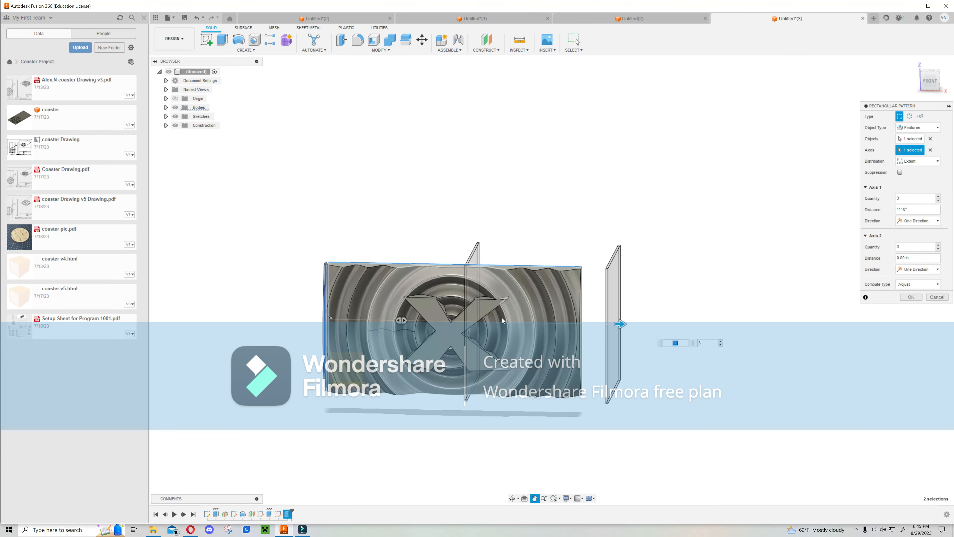
Set the pattern quantity to 75 and complete the Rectangular Pattern of the edge cut.
scroll(671, 361, "up", 2)
middle_click_drag(640, 300, 685, 303)
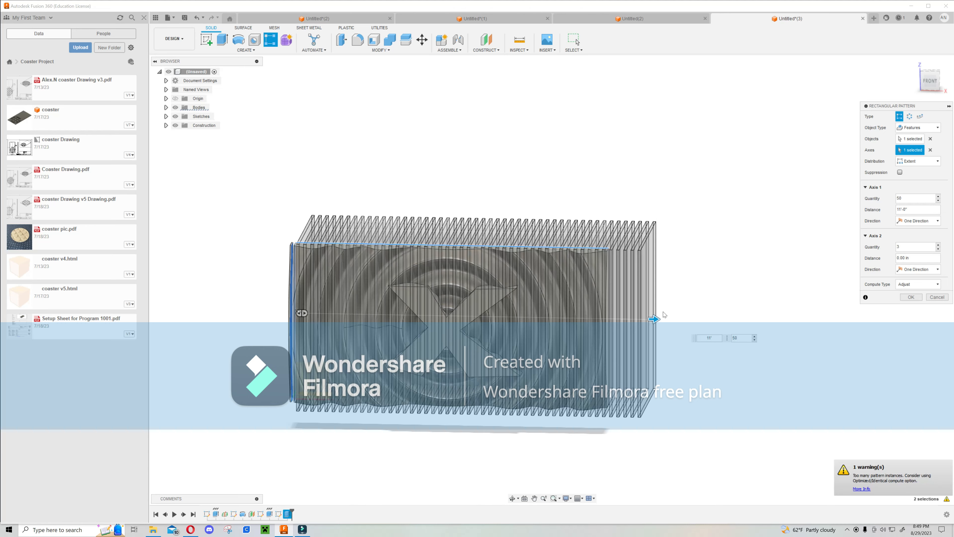
middle_click_drag(500, 288, 524, 286, "shift")
key("Tab")
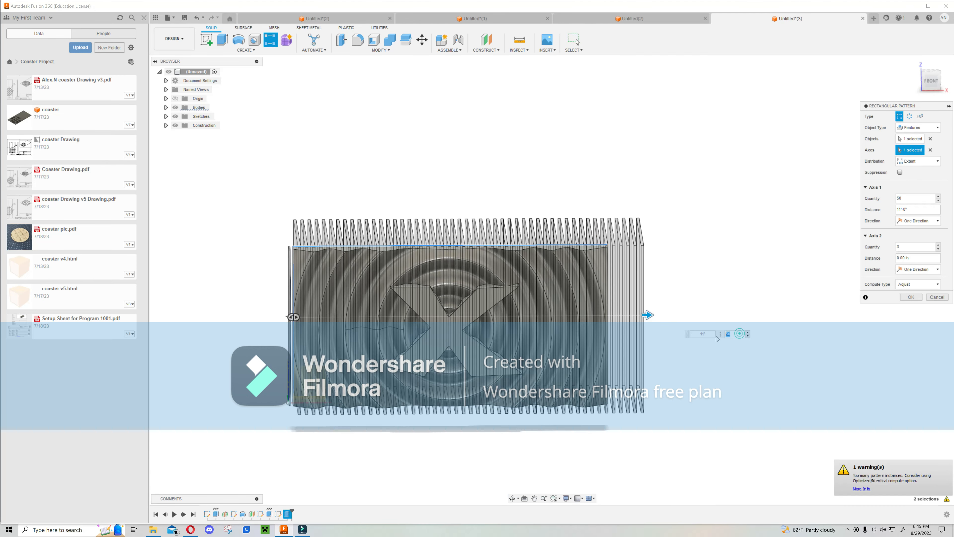
type("75")
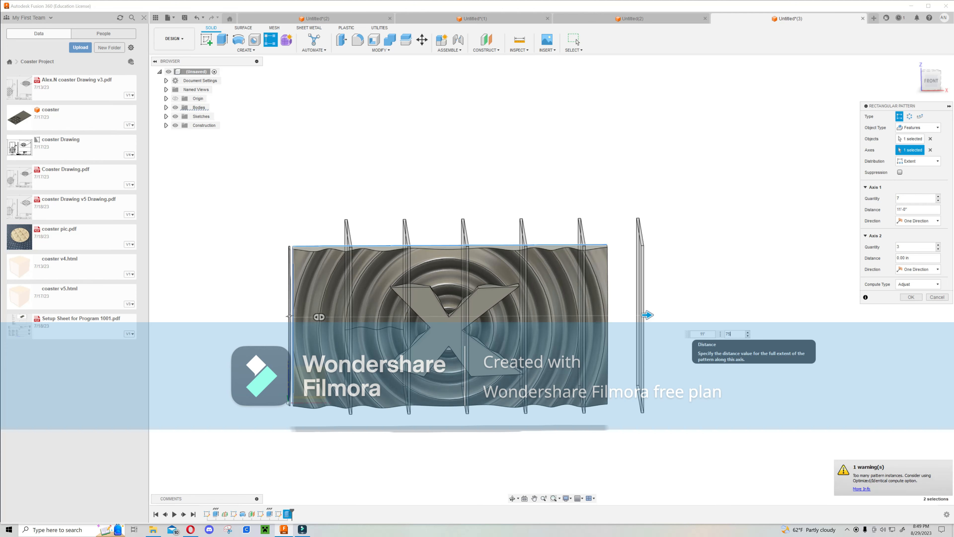
mouse_move(657, 255)
middle_mouse_down("shift")
mouse_move(641, 254)
mouse_move(648, 264)
middle_mouse_up("shift")
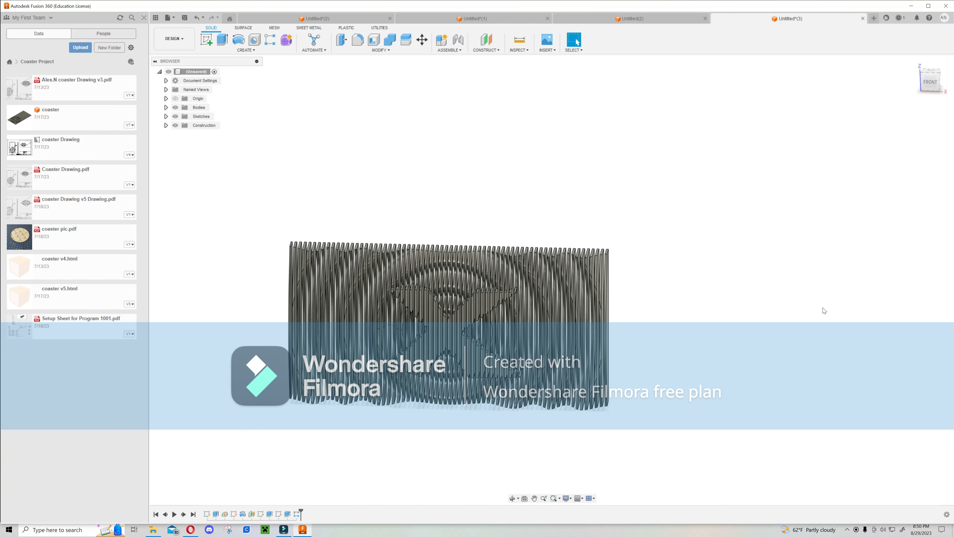
Orbit and zoom around the patterned coaster to inspect the sliced slats from several angles.
middle_click_drag(636, 280, 654, 270, "shift")
left_click(937, 82)
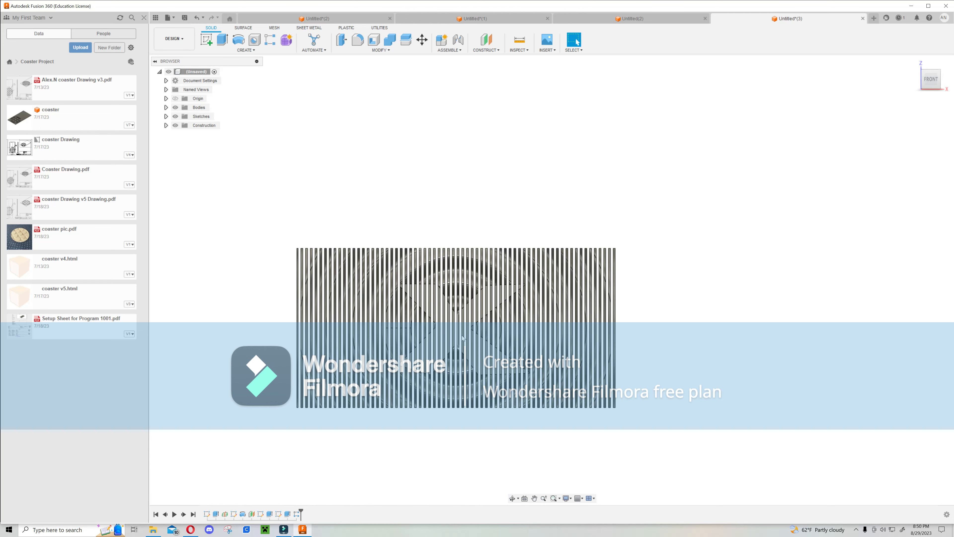
middle_click_drag(601, 337, 669, 305, "shift")
key("Escape")
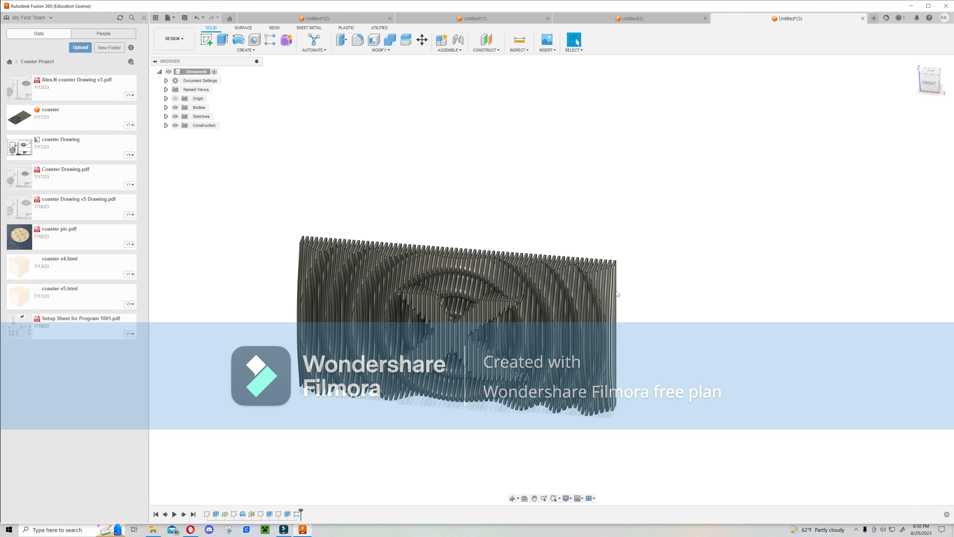
mouse_move(657, 330)
middle_mouse_down("shift")
mouse_move(642, 324)
mouse_move(654, 326)
middle_mouse_up("shift")
key("Escape")
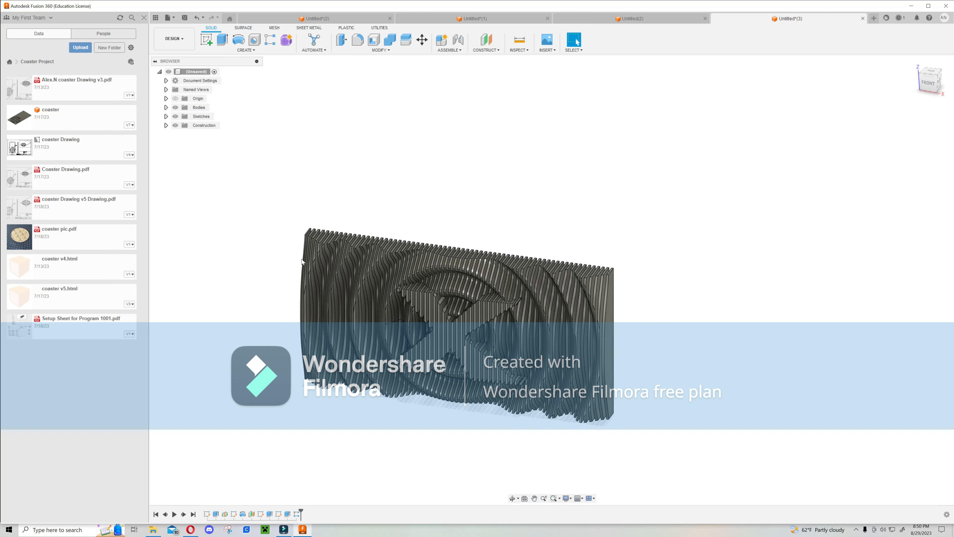
mouse_move(321, 223)
middle_mouse_down("shift")
mouse_move(369, 209)
mouse_move(326, 206)
mouse_move(326, 216)
middle_mouse_up("shift")
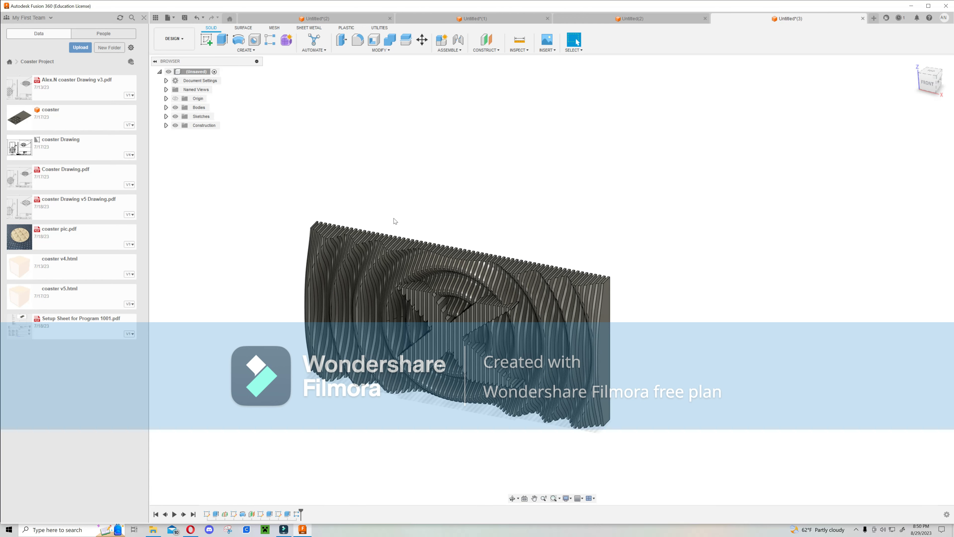
middle_click_drag(447, 421, 481, 424)
scroll(494, 412, "up", 3)
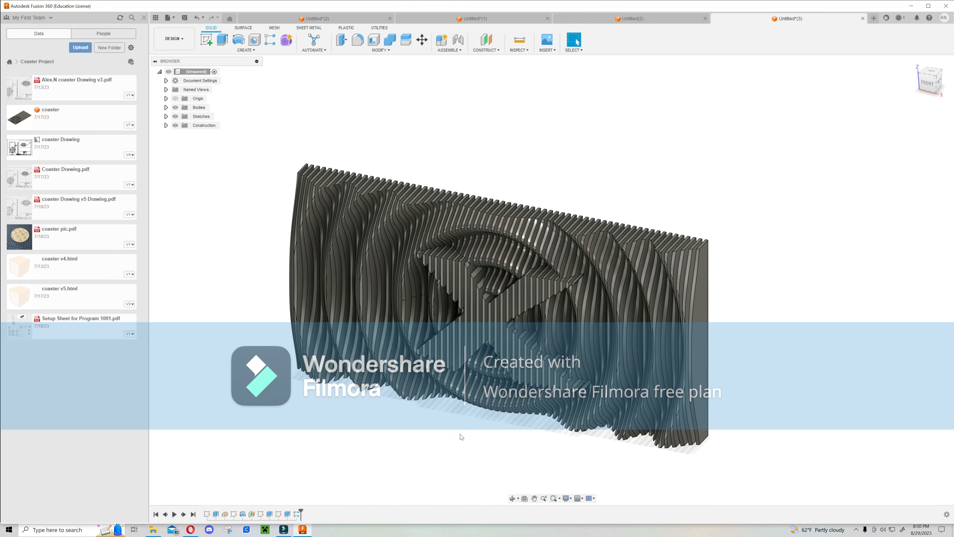
middle_click_drag(469, 429, 473, 410, "shift")
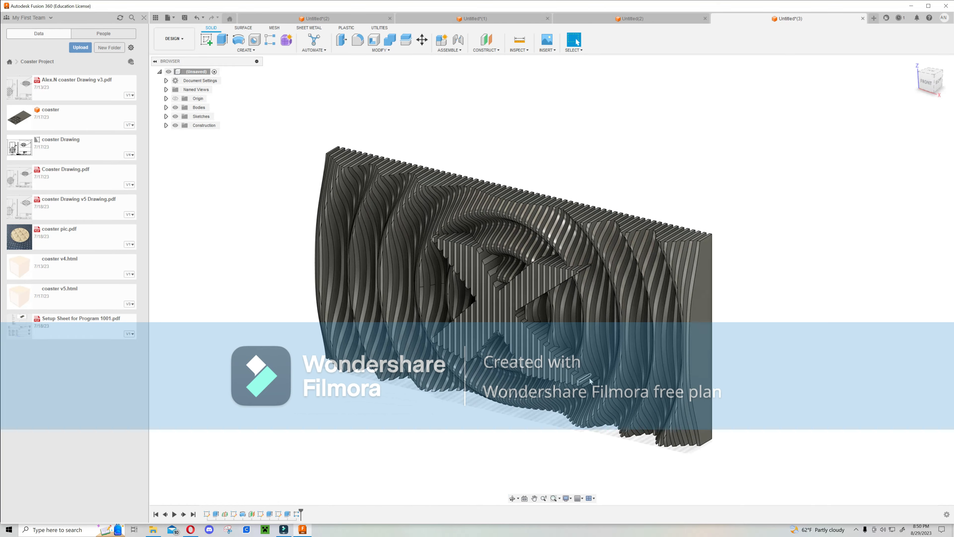
scroll(578, 387, "up", 10)
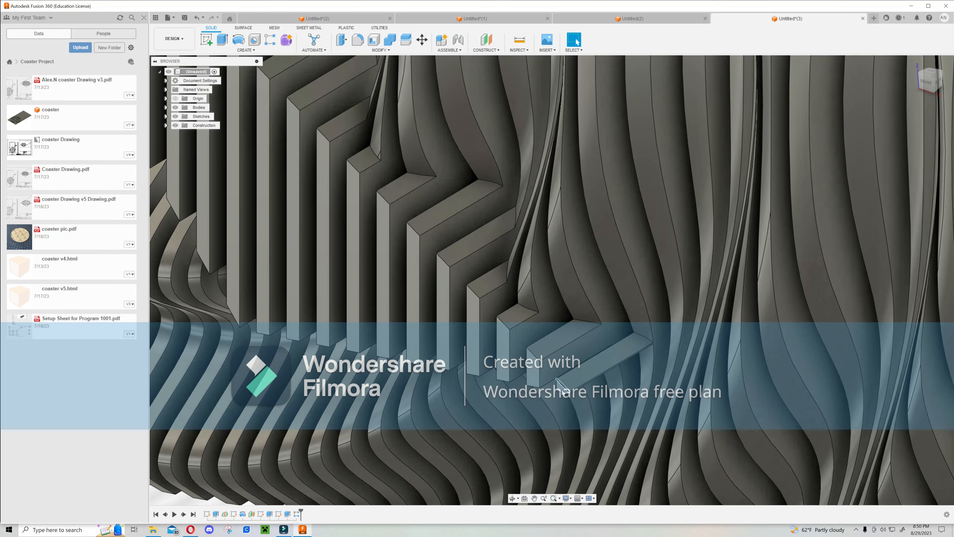
scroll(644, 343, "down", 10)
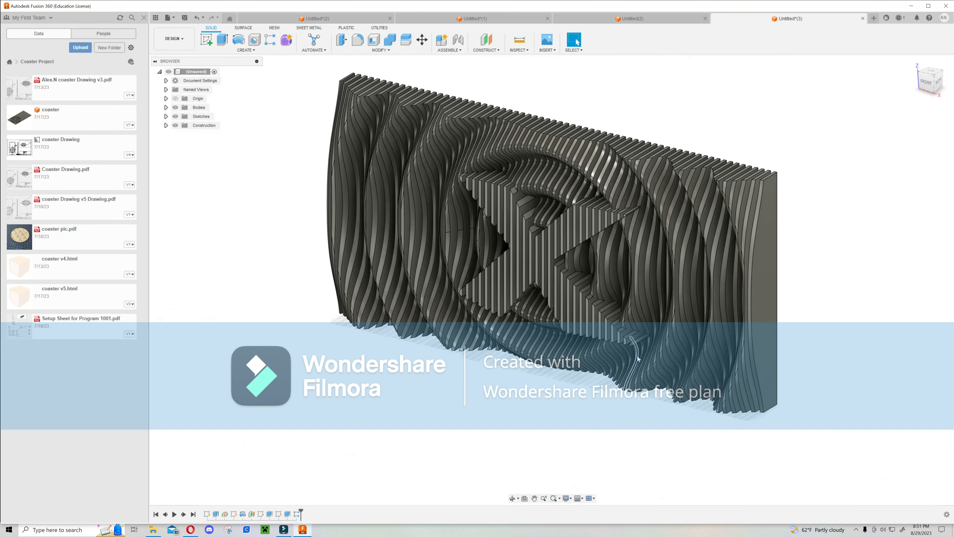
middle_click_drag(637, 359, 479, 386, "shift")
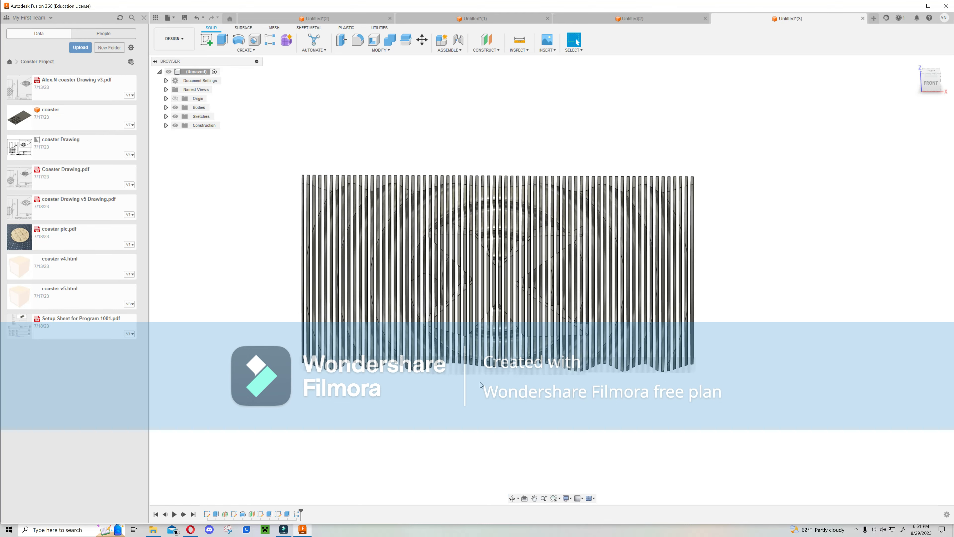